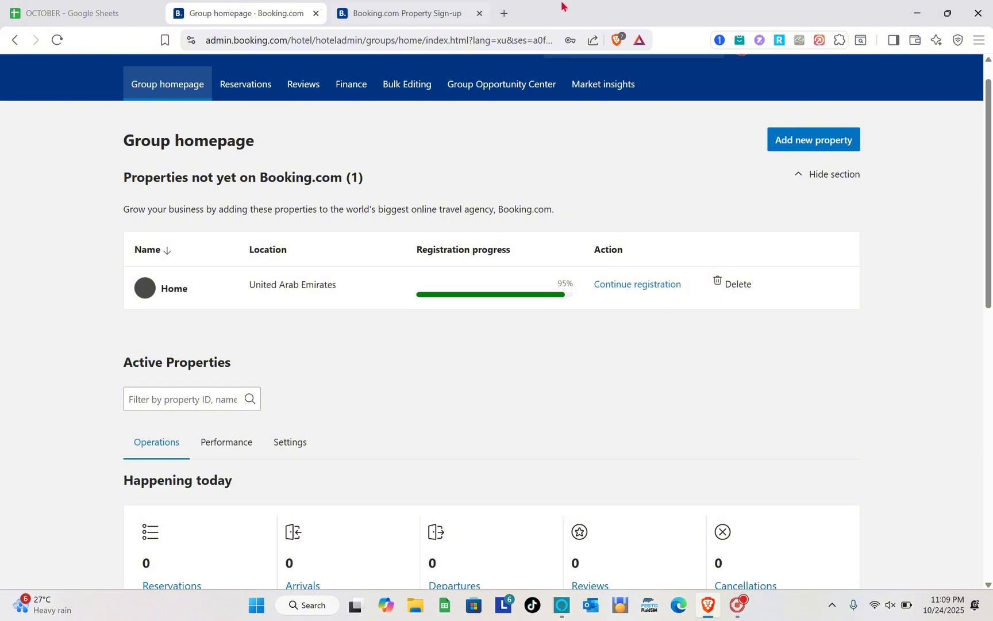
Search the web for "extranet booking.com", view the extranet sign-in page, and return to the group homepage.
{"action": "left_click", "coordinate": [505, 13]}
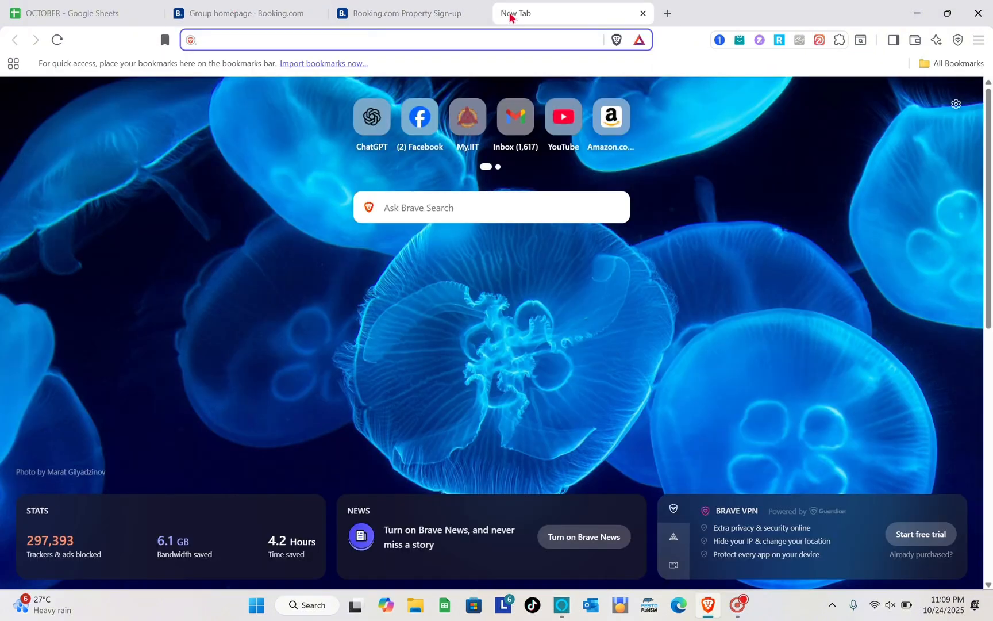
{"action": "type", "text": "extr"}
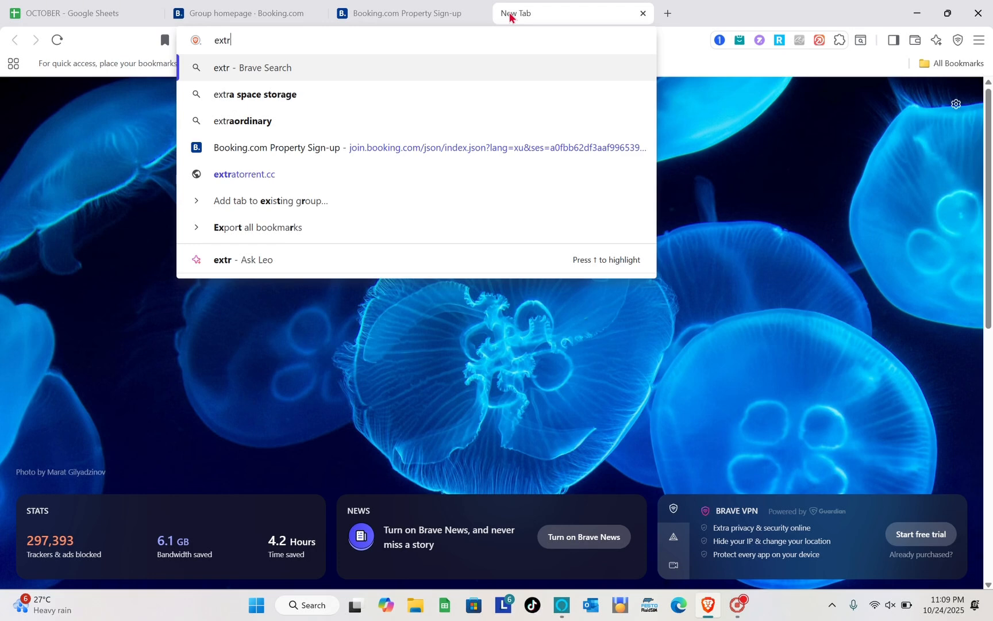
{"action": "type", "text": "anet booking.com"}
{"action": "key", "text": "Return"}
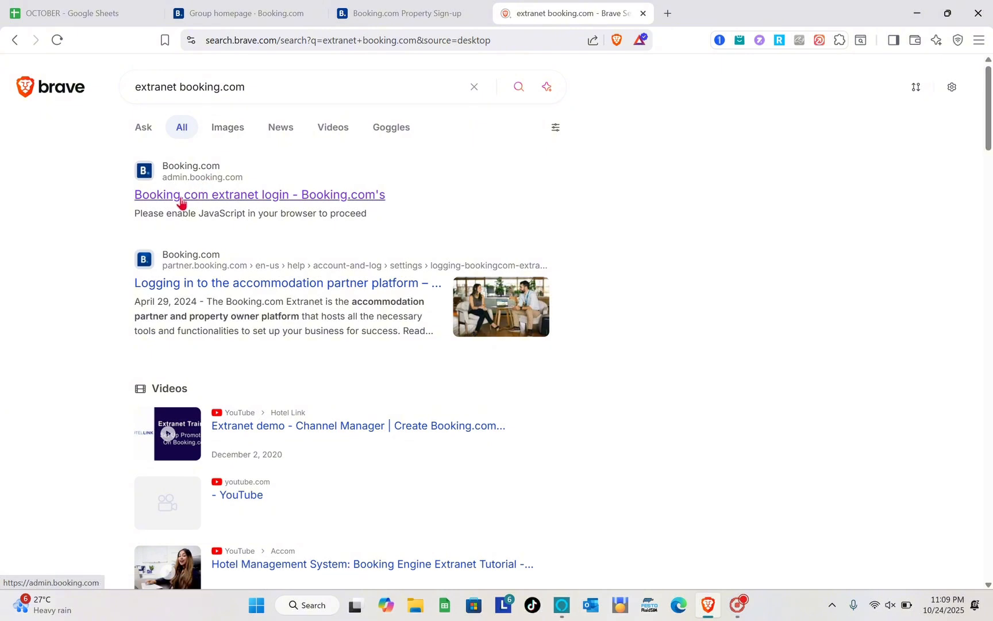
{"action": "left_click", "coordinate": [179, 199]}
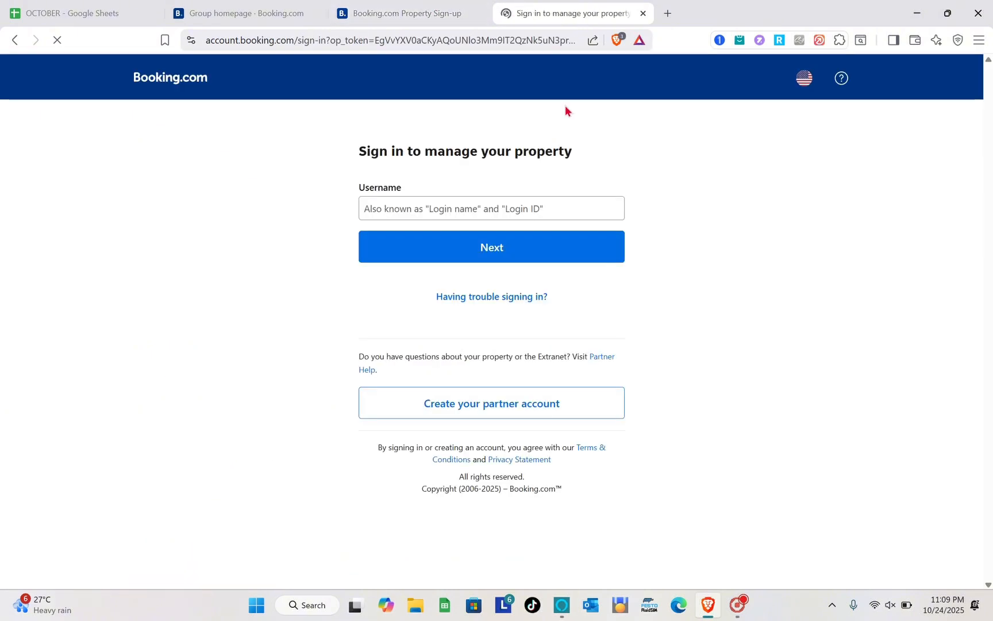
{"action": "left_click", "coordinate": [643, 14]}
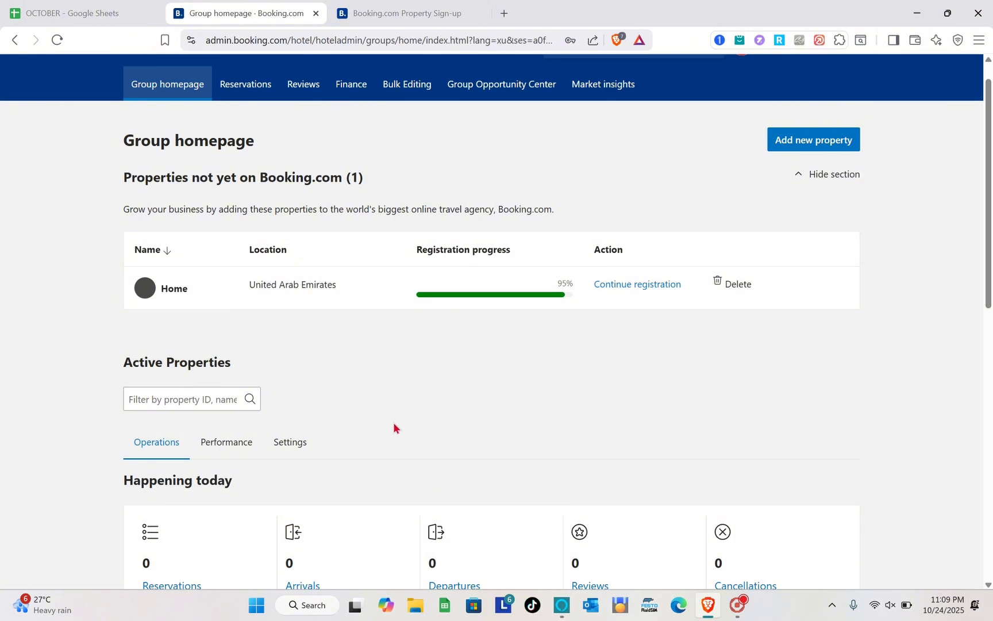
Start adding a new property from the group homepage and close the surplus sign-up and duplicate homepage pages.
{"action": "scroll", "coordinate": [393, 423], "scroll_direction": "down", "scroll_amount": 1}
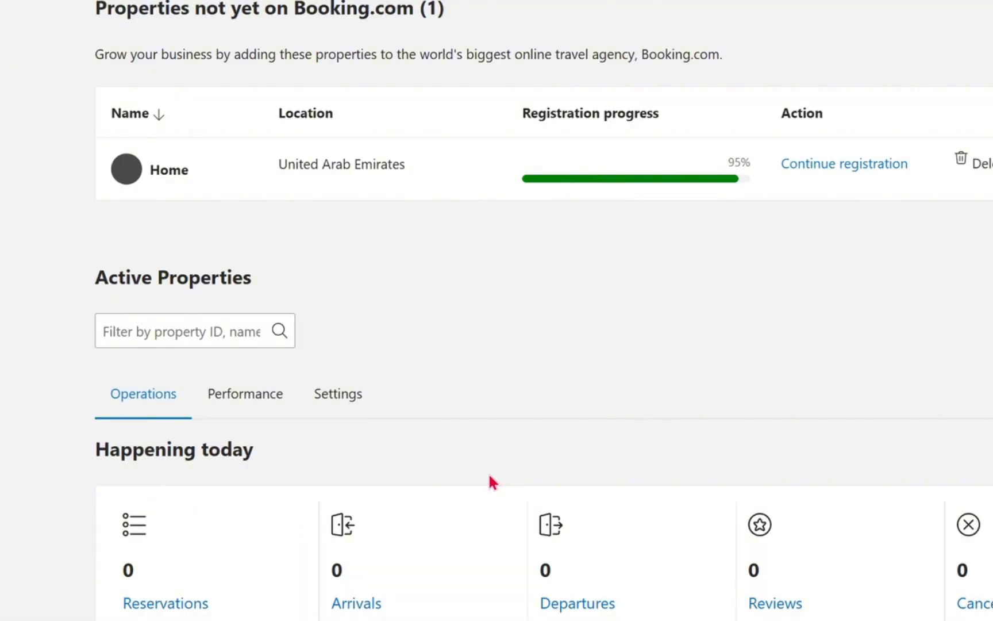
{"action": "scroll", "coordinate": [489, 477], "scroll_direction": "down", "scroll_amount": 2}
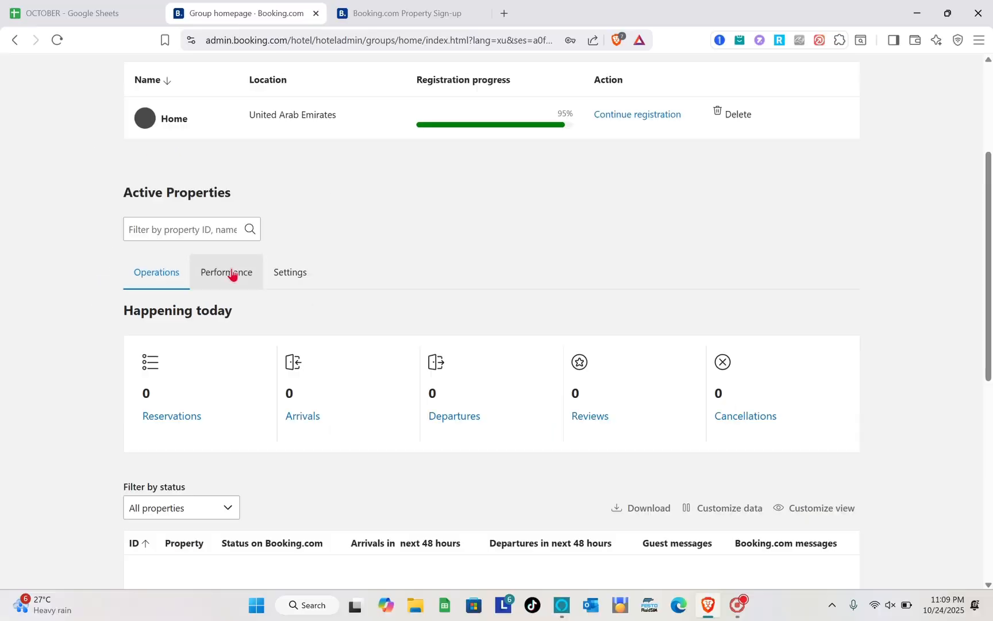
{"action": "scroll", "coordinate": [251, 258], "scroll_direction": "down", "scroll_amount": 4}
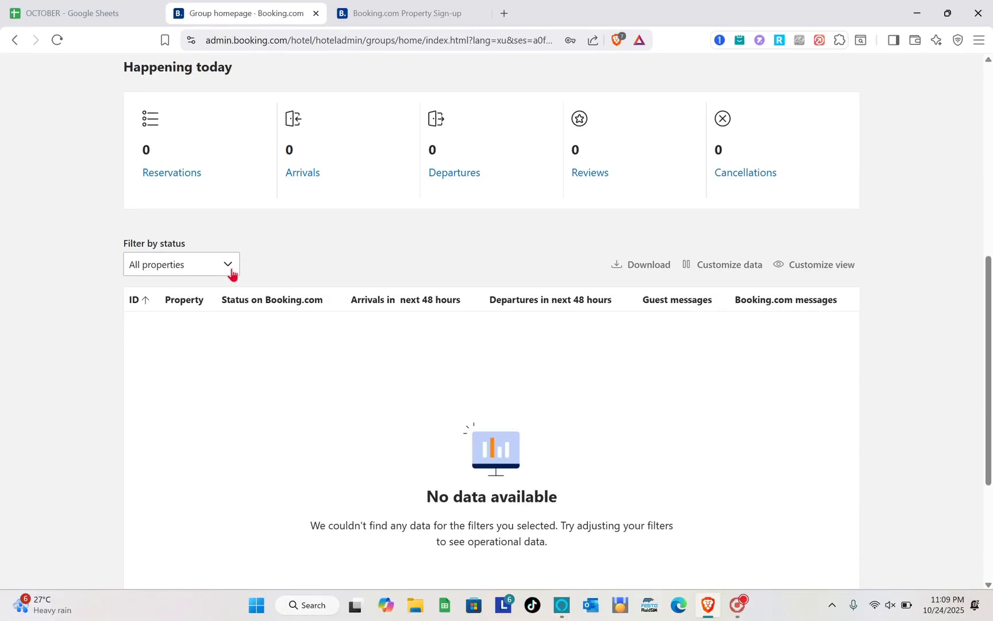
{"action": "scroll", "coordinate": [251, 258], "scroll_direction": "up", "scroll_amount": 7}
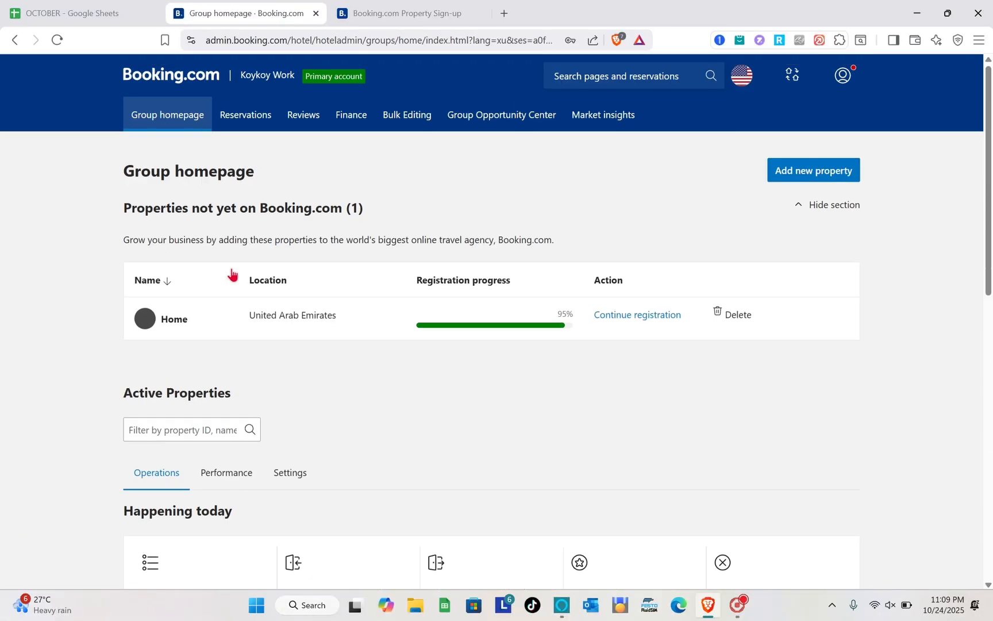
{"action": "left_click", "coordinate": [804, 179]}
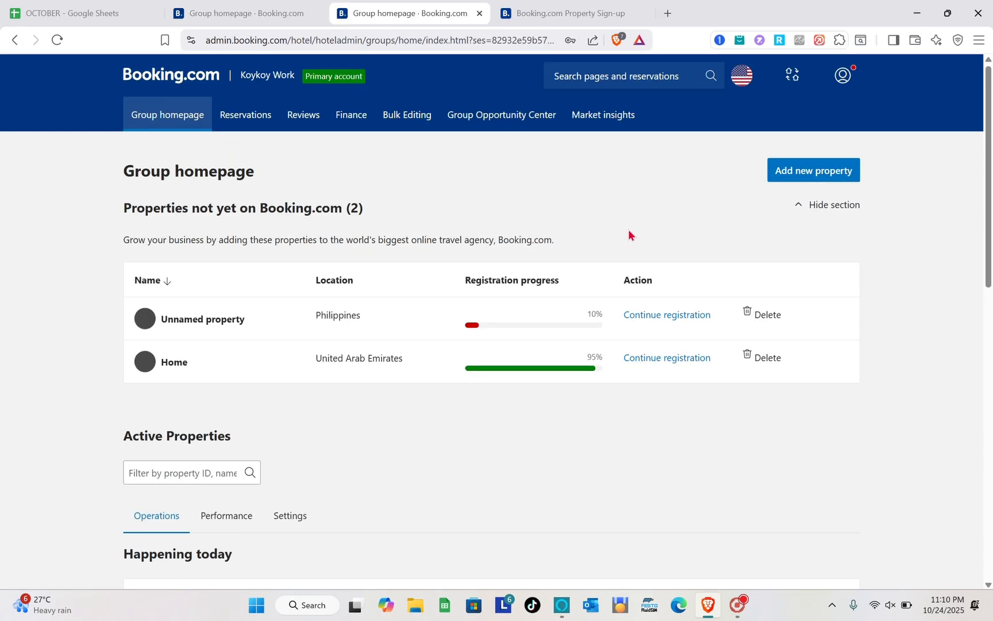
{"action": "left_click", "coordinate": [830, 172]}
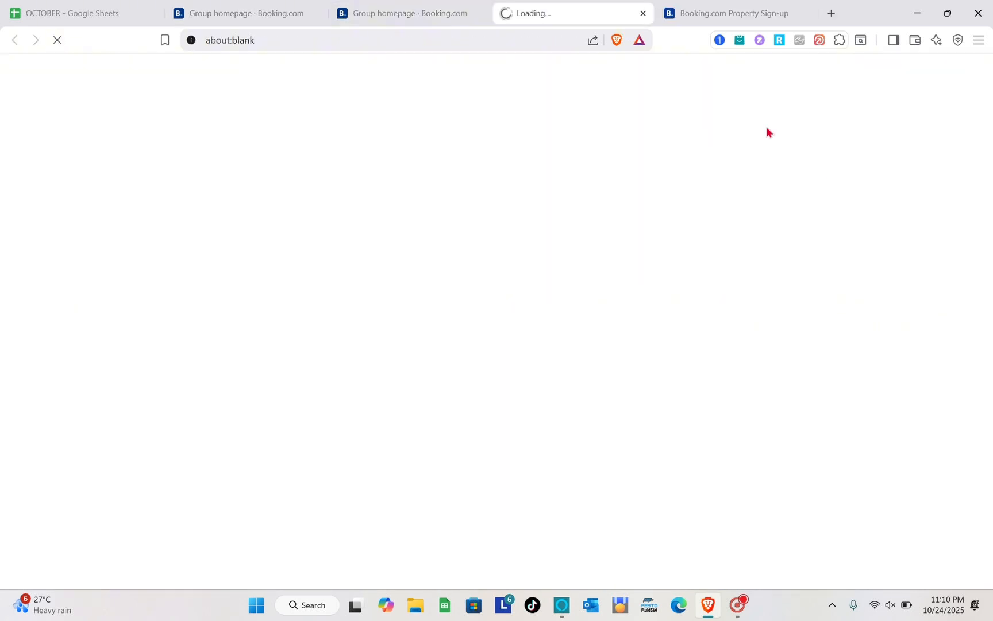
{"action": "left_click", "coordinate": [807, 13]}
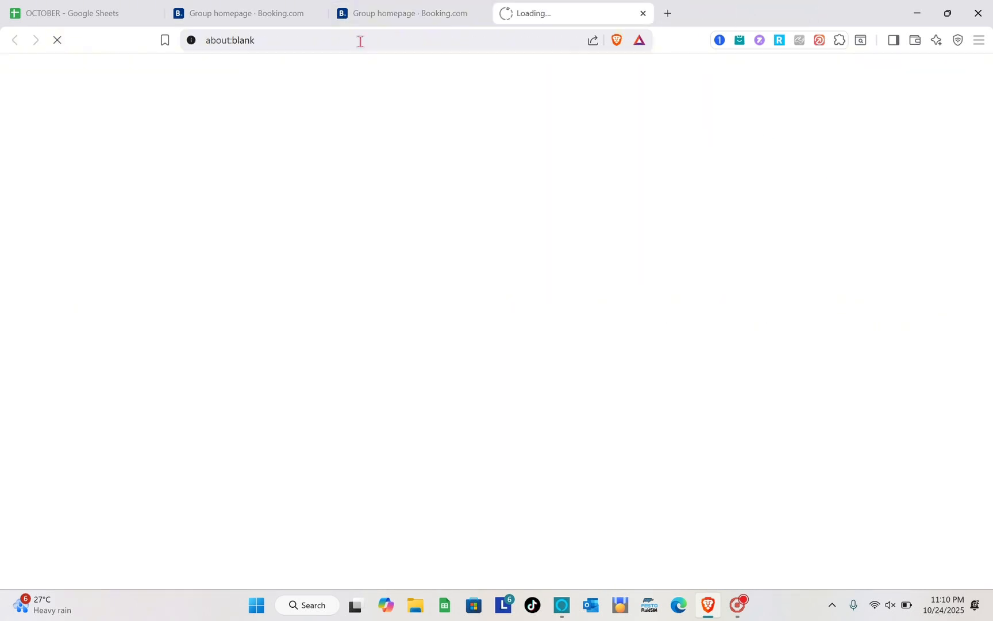
{"action": "left_click", "coordinate": [317, 13]}
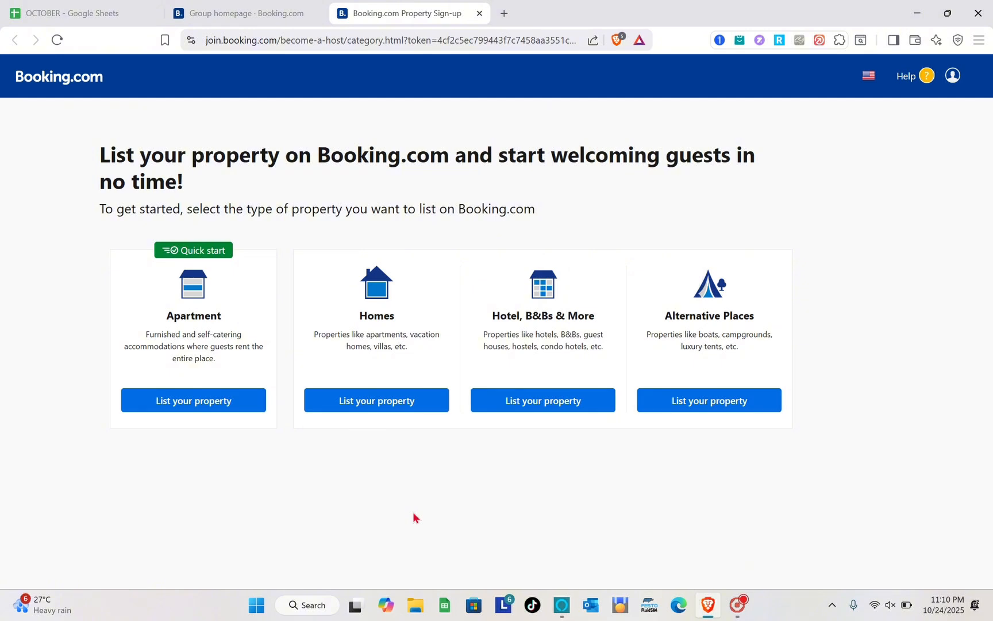
Choose Apartment as the property type and confirm listing one apartment where guests can book the entire place.
{"action": "left_click", "coordinate": [222, 400]}
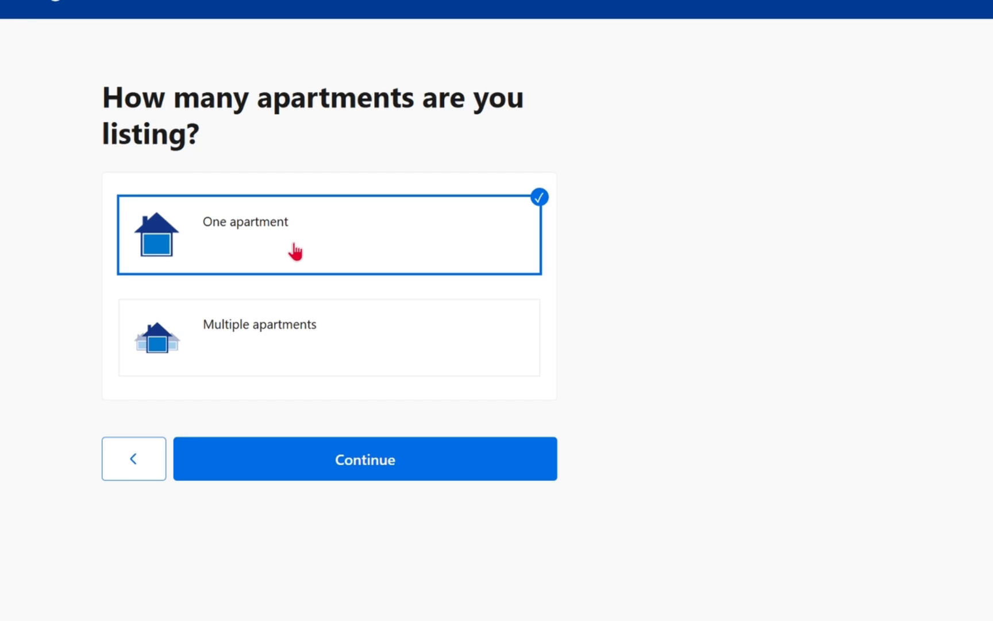
{"action": "left_click", "coordinate": [380, 443]}
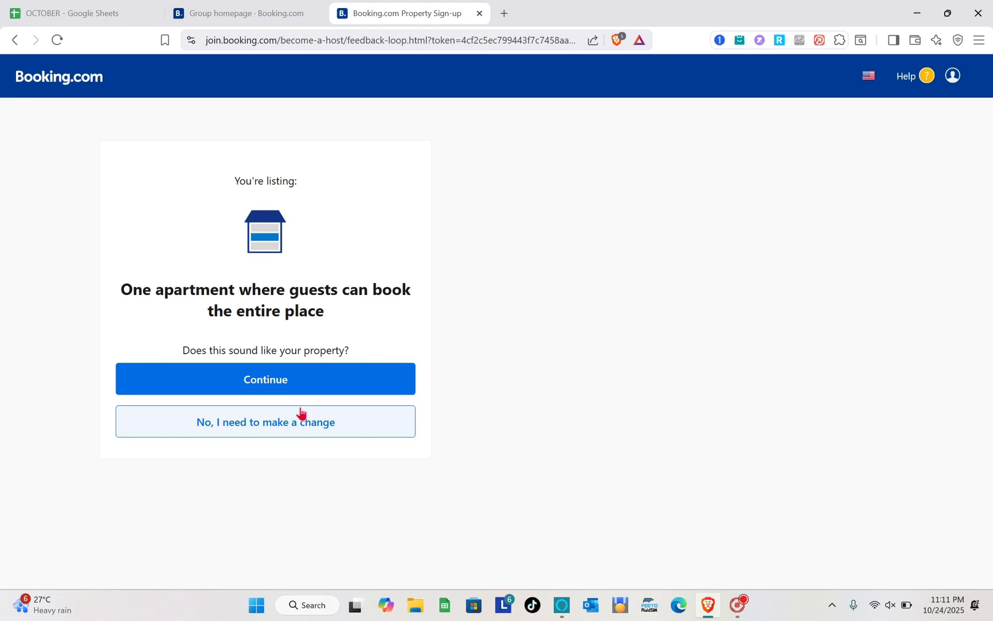
{"action": "left_click", "coordinate": [267, 382]}
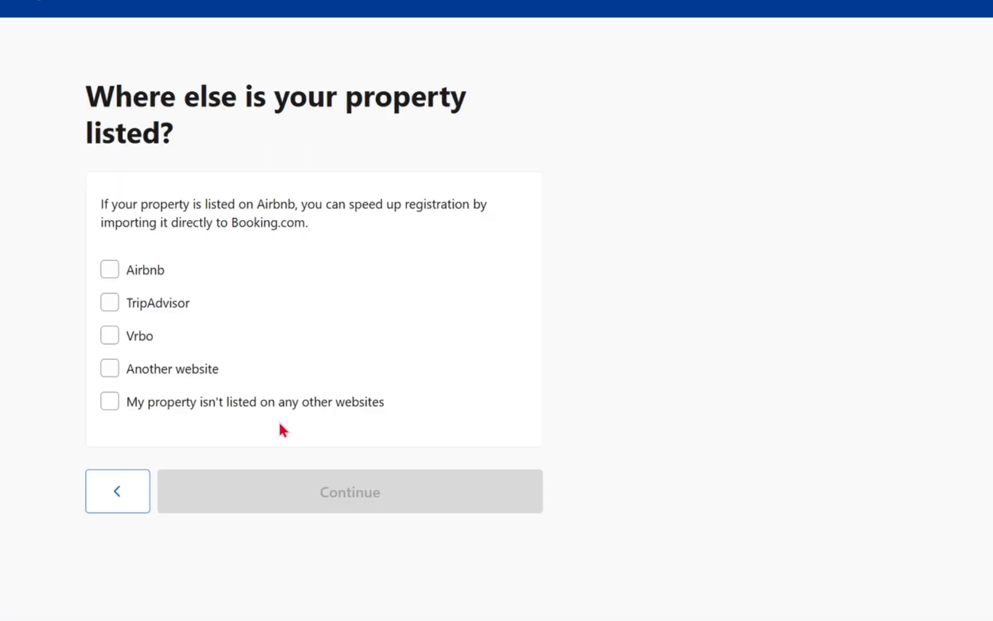
State that the property isn't listed on any other websites and name the place Haven.
{"action": "left_click", "coordinate": [110, 404]}
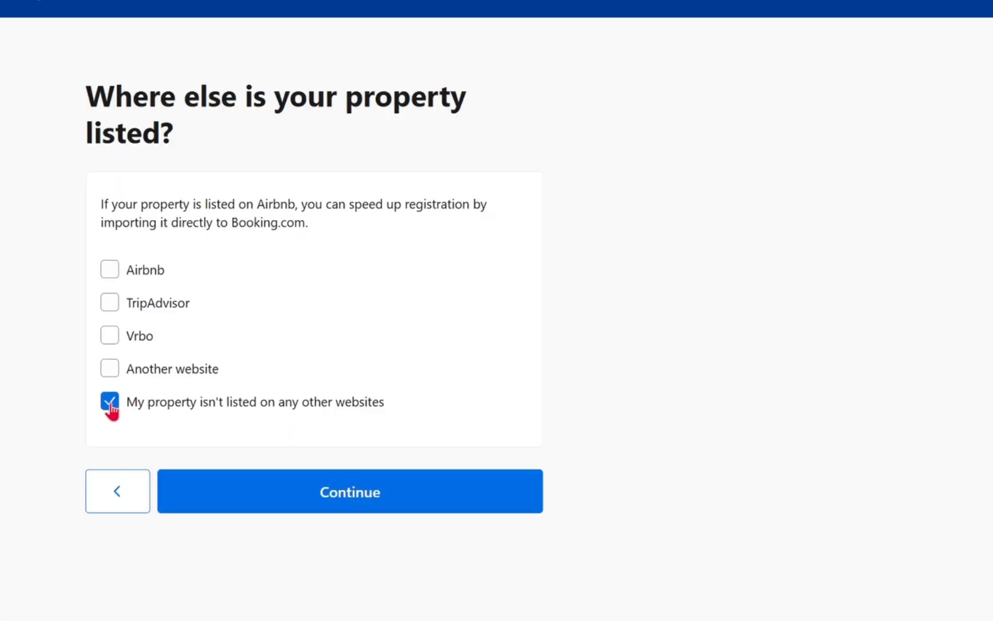
{"action": "left_click", "coordinate": [388, 507]}
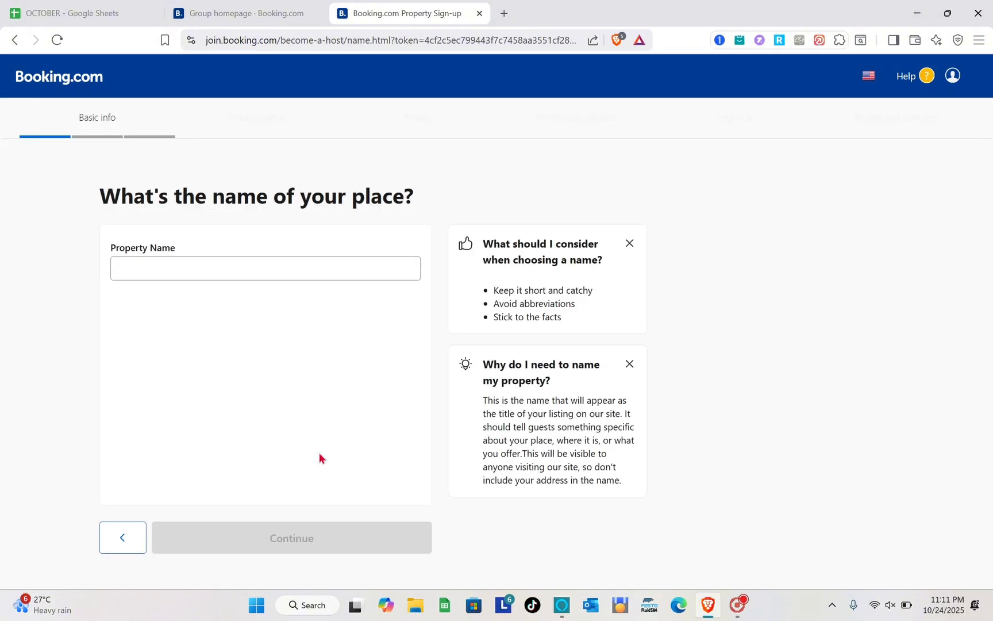
{"action": "left_click", "coordinate": [184, 270]}
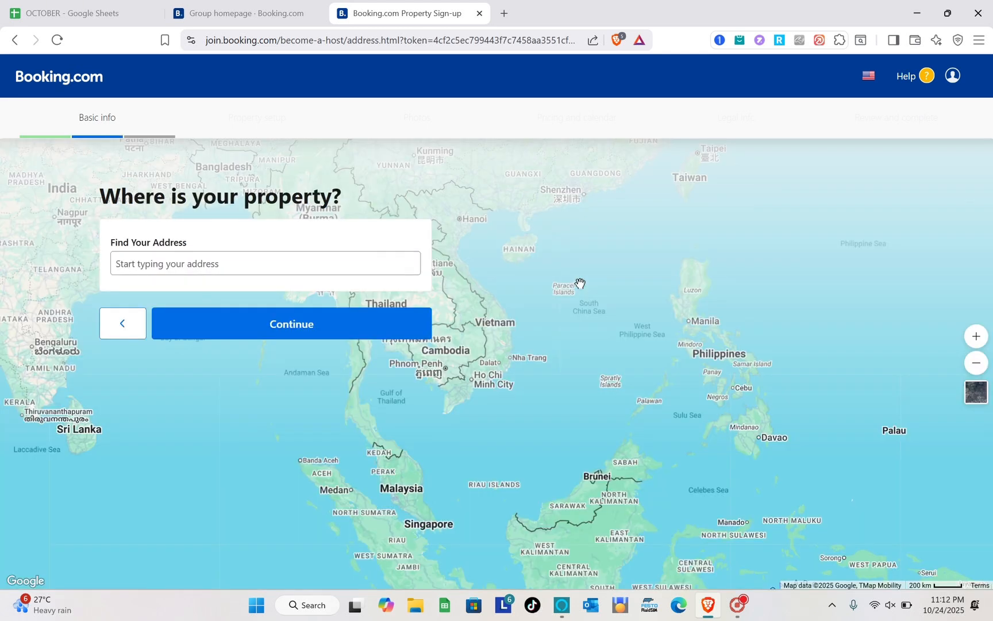
Enter the property's address, with Philippines as the country, and submit the location.
{"action": "left_click", "coordinate": [272, 264]}
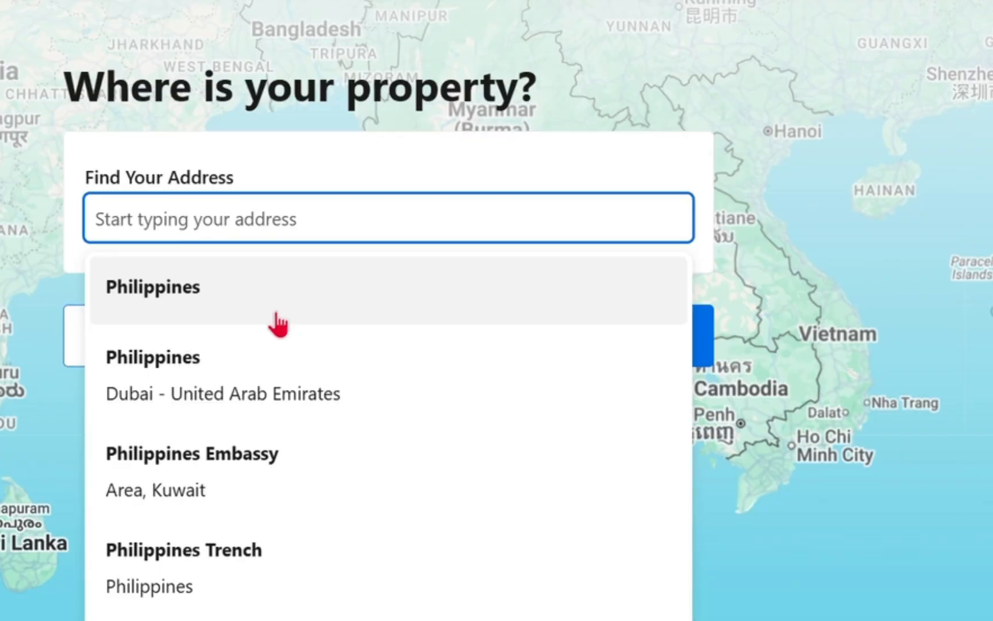
{"action": "left_click", "coordinate": [210, 314]}
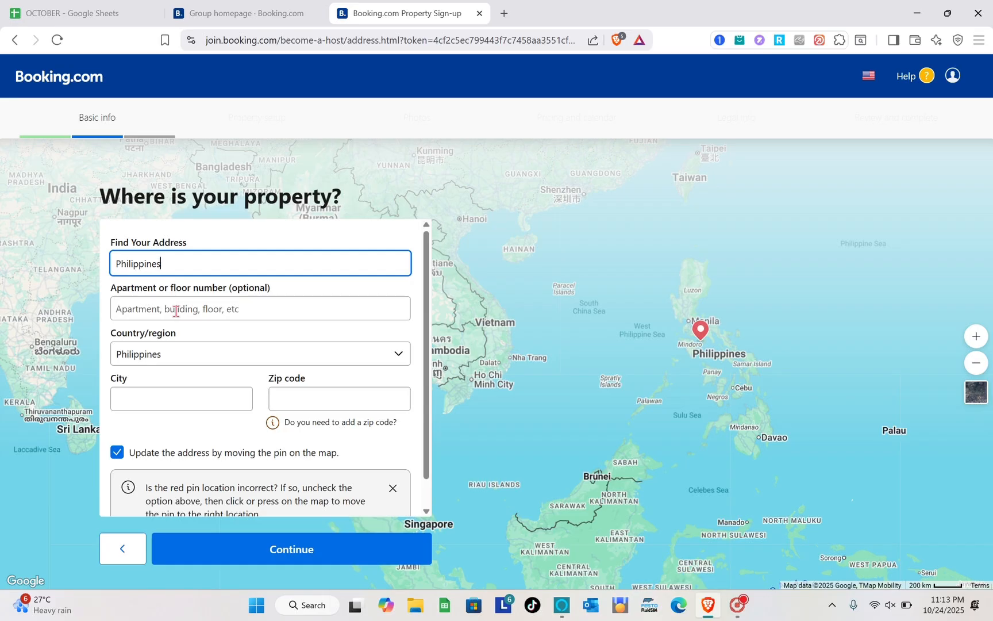
{"action": "left_click", "coordinate": [172, 310]}
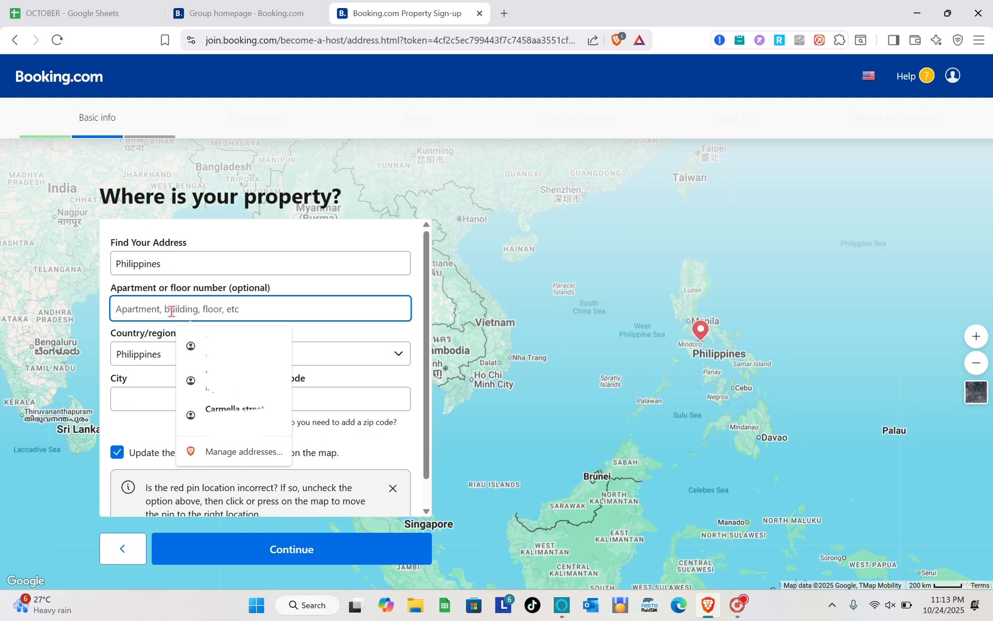
{"action": "scroll", "coordinate": [260, 468], "scroll_direction": "down", "scroll_amount": 5}
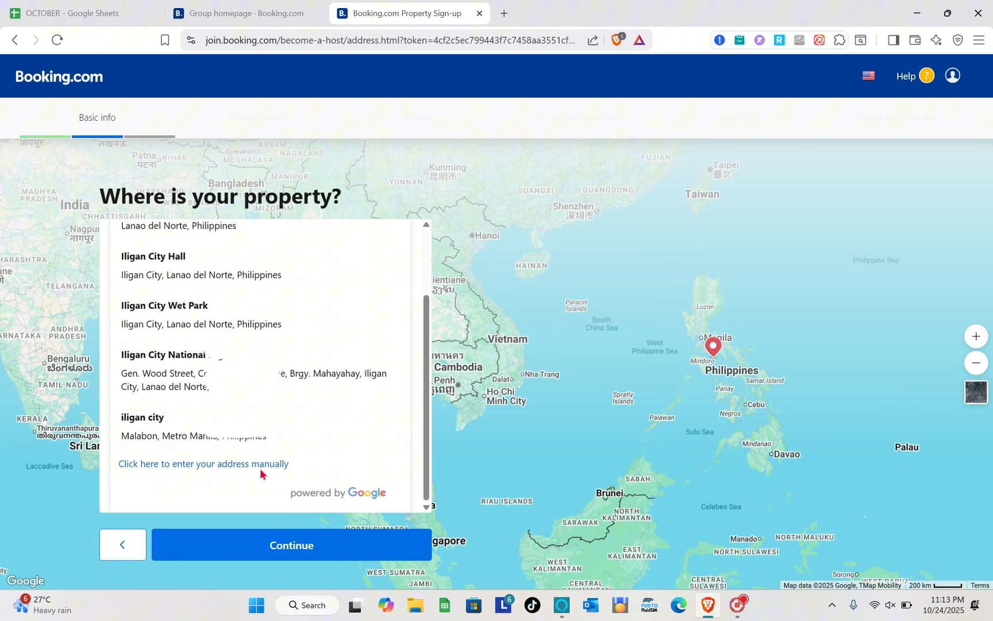
{"action": "left_click", "coordinate": [325, 555]}
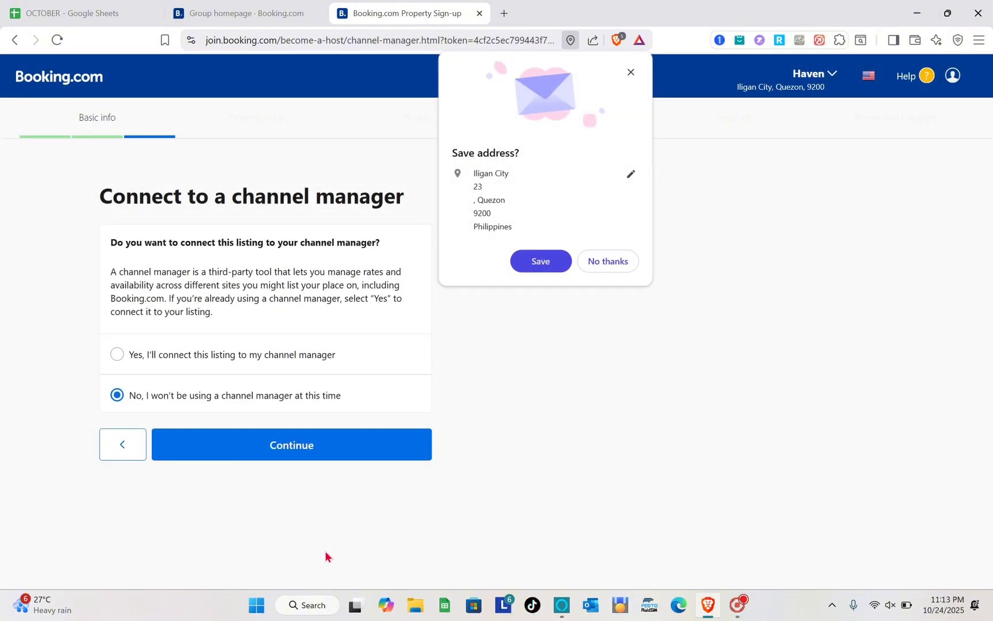
Decline saving the address in the browser and continue without using a channel manager.
{"action": "left_click", "coordinate": [596, 264]}
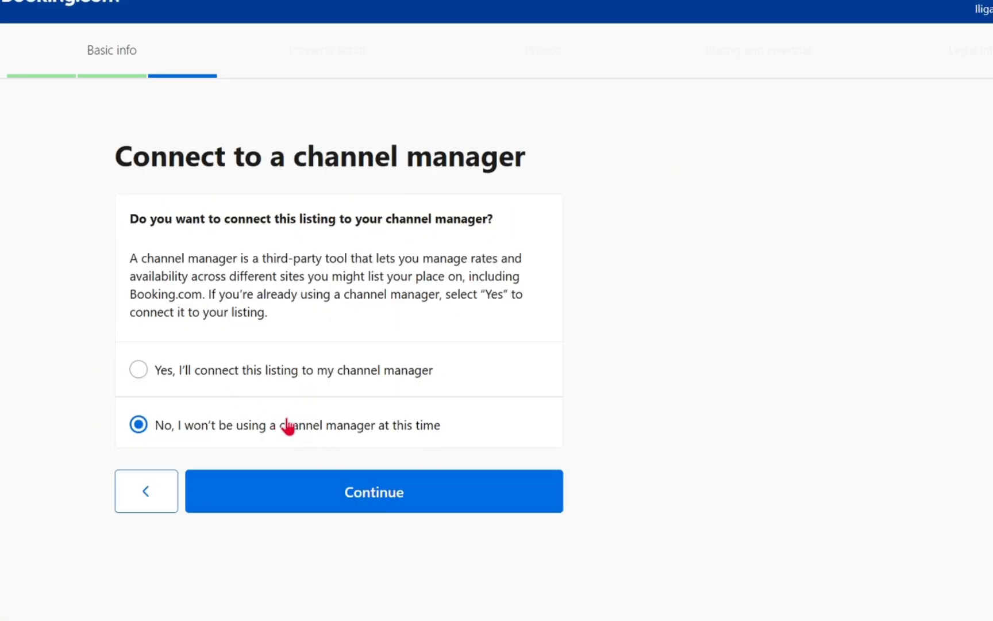
{"action": "left_click", "coordinate": [370, 502]}
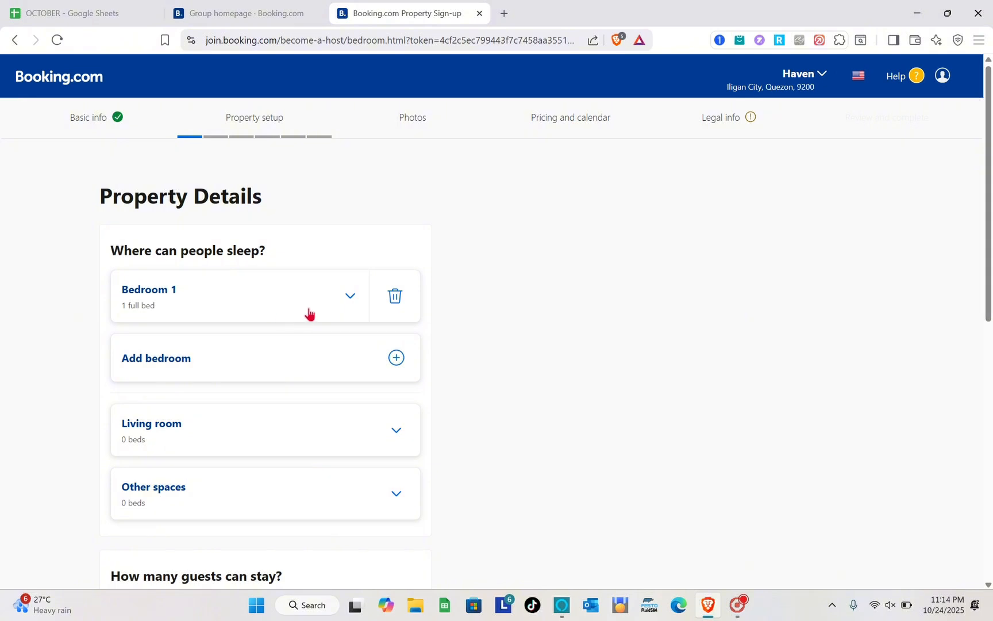
Add one twin bed to Bedroom 1 and save the bed setup.
{"action": "left_click", "coordinate": [340, 305]}
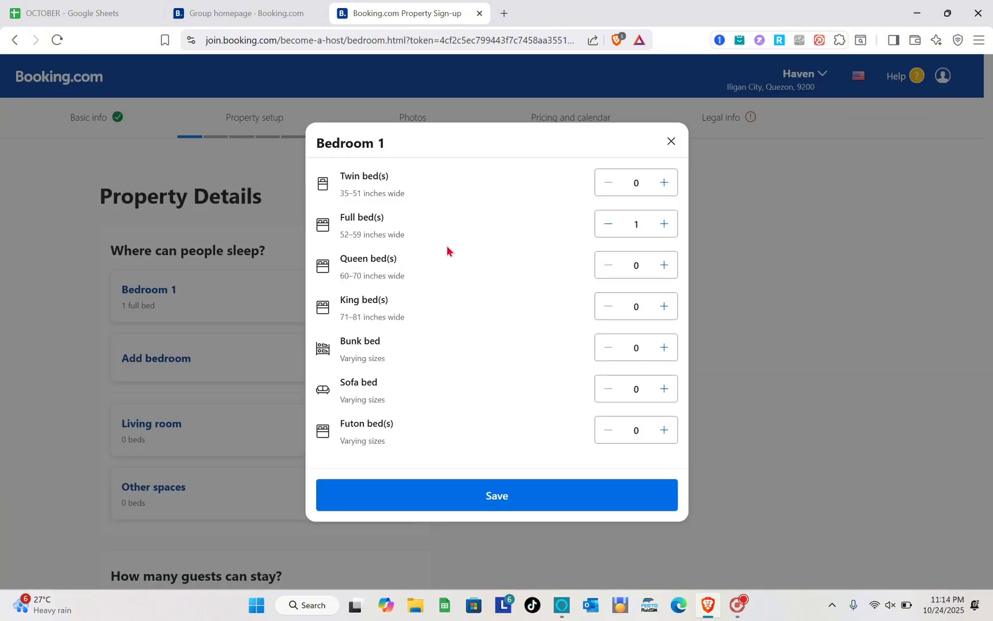
{"action": "left_click", "coordinate": [664, 183]}
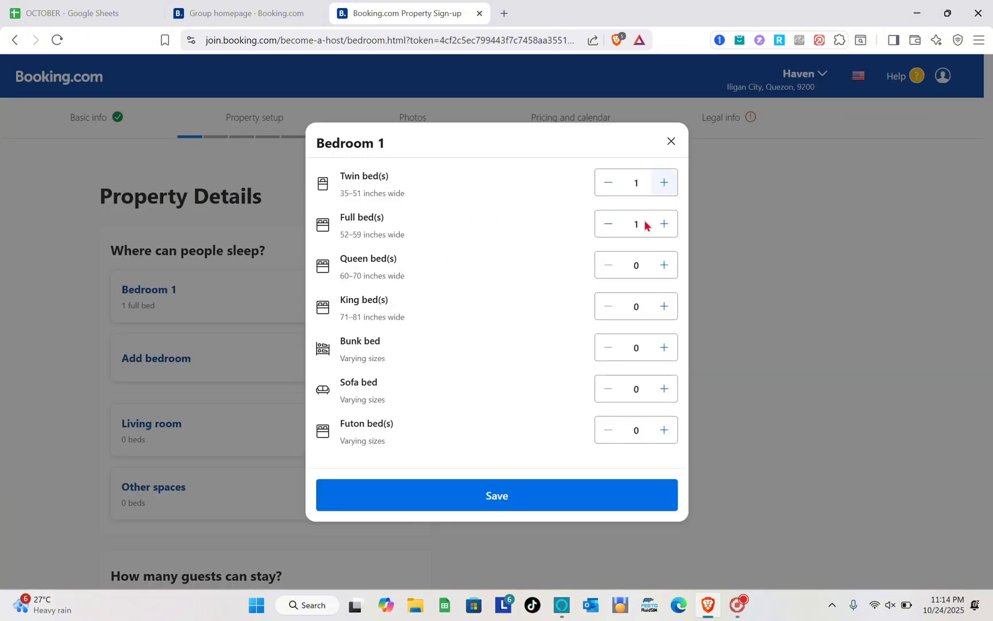
{"action": "left_click", "coordinate": [524, 509]}
Set the number of guests who can stay to 4 and answer No to offering cribs.
{"action": "scroll", "coordinate": [247, 408], "scroll_direction": "down", "scroll_amount": 2}
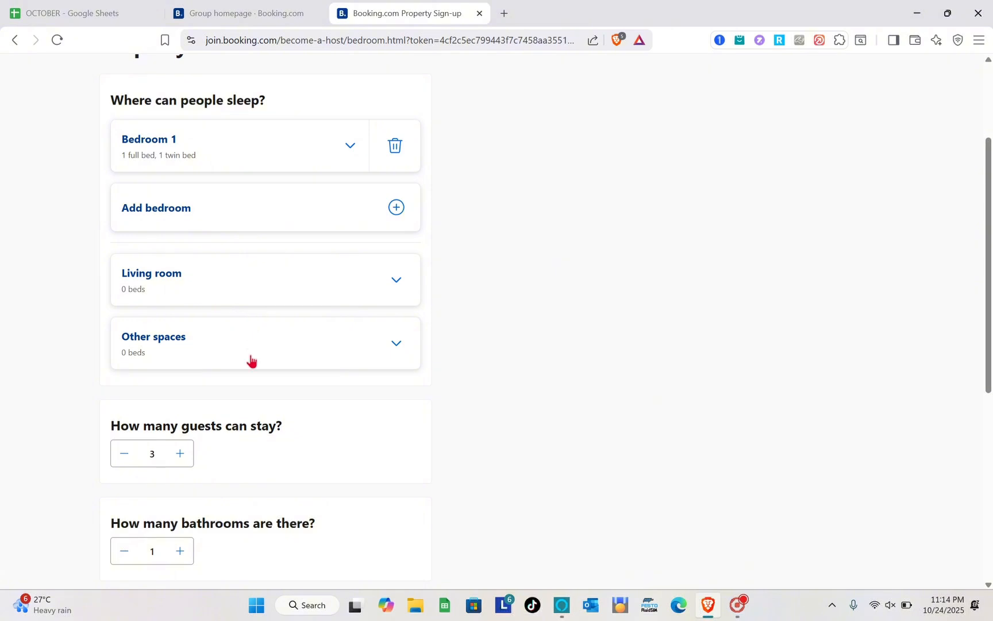
{"action": "scroll", "coordinate": [250, 360], "scroll_direction": "down", "scroll_amount": 3}
{"action": "scroll", "coordinate": [197, 357], "scroll_direction": "down", "scroll_amount": 1}
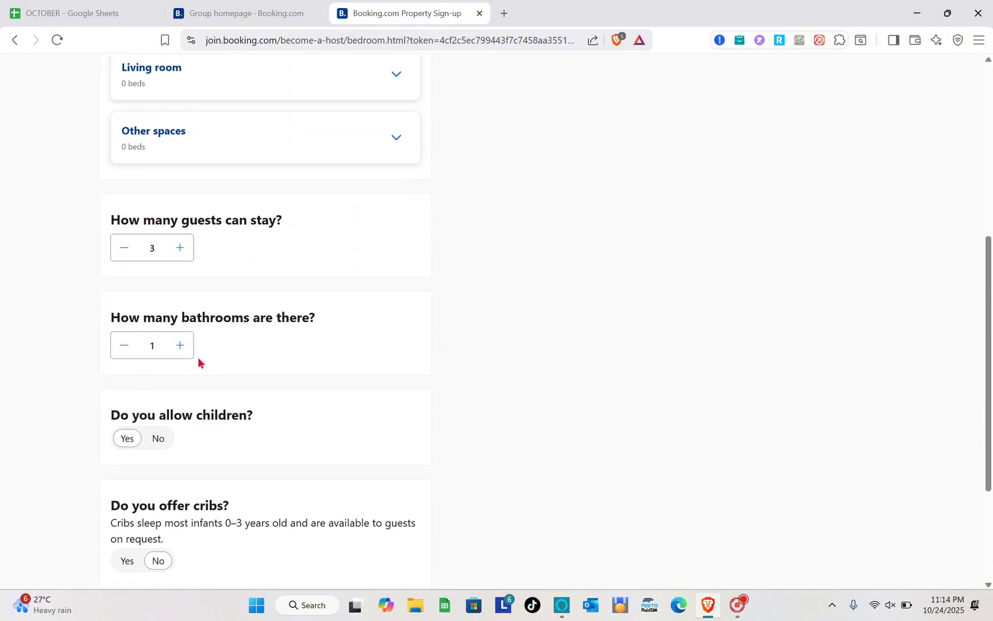
{"action": "left_click", "coordinate": [180, 248]}
{"action": "scroll", "coordinate": [160, 440], "scroll_direction": "down", "scroll_amount": 2}
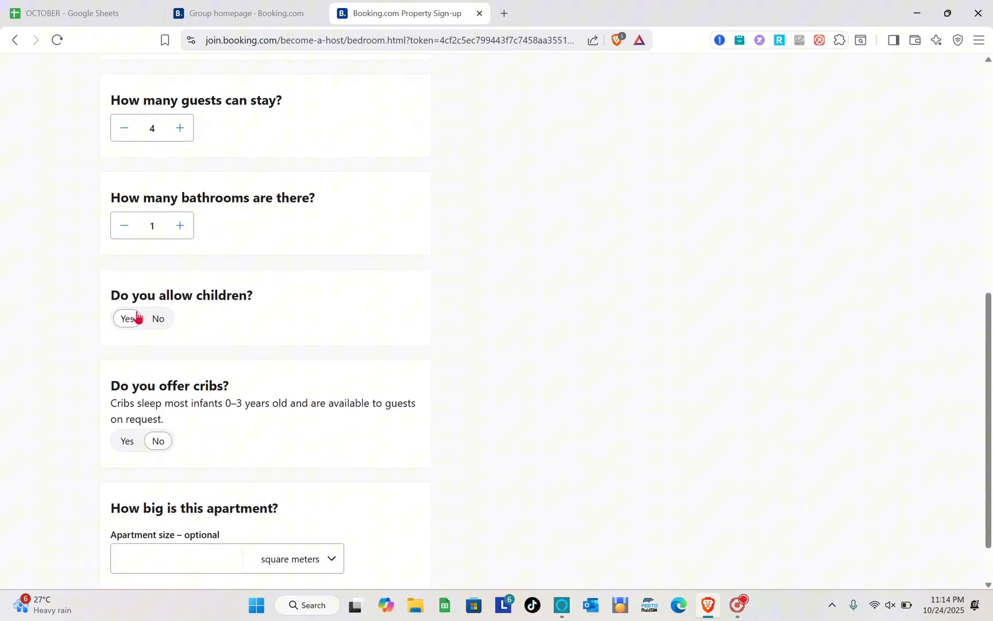
{"action": "scroll", "coordinate": [215, 463], "scroll_direction": "down", "scroll_amount": 1}
{"action": "left_click", "coordinate": [148, 396]}
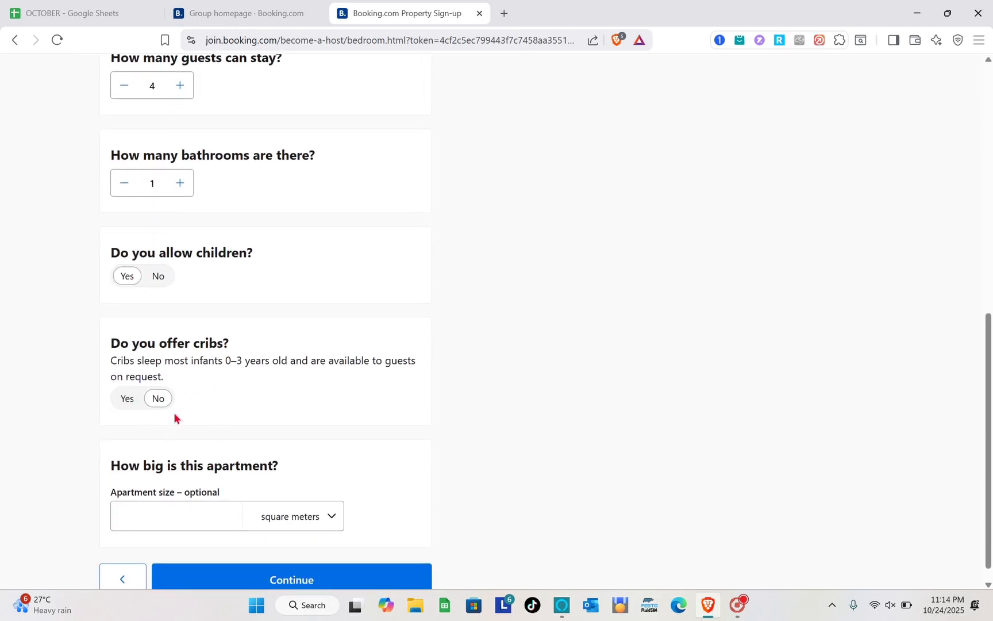
Set the apartment size to 10 square meters.
{"action": "scroll", "coordinate": [230, 520], "scroll_direction": "down", "scroll_amount": 1}
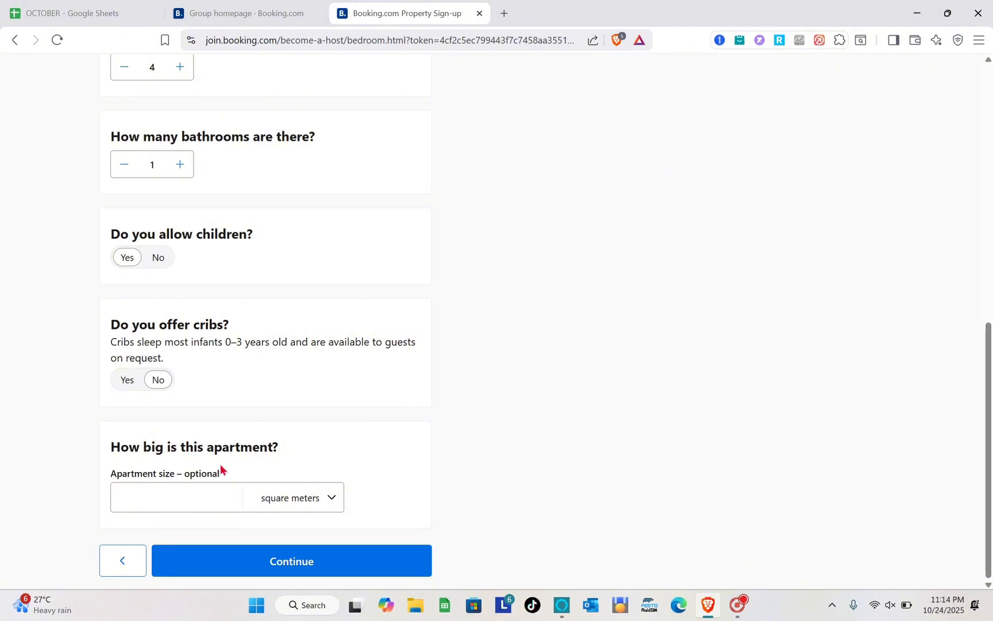
{"action": "left_click", "coordinate": [229, 495]}
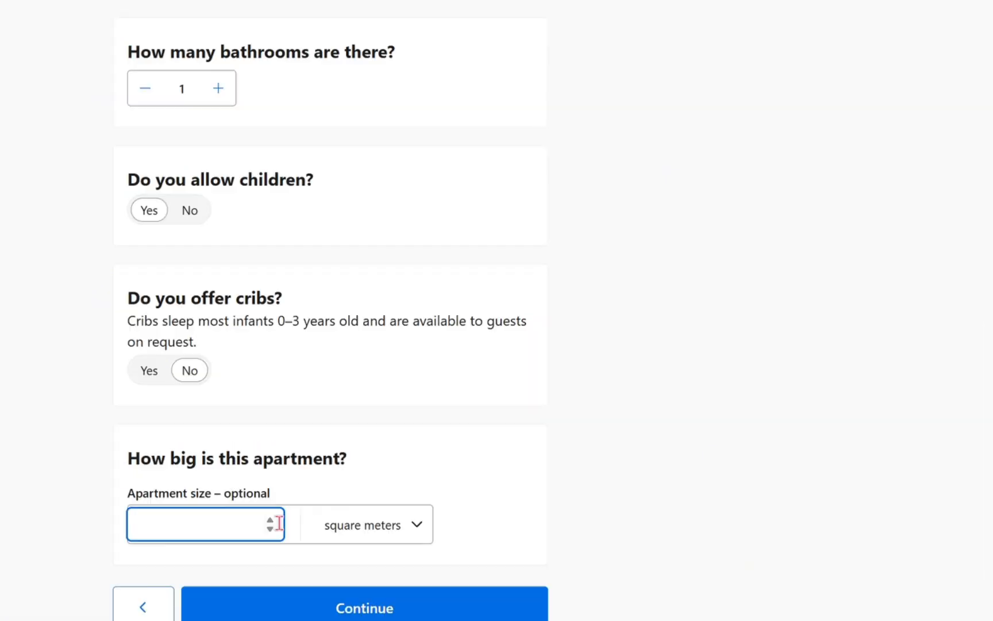
{"action": "type", "text": "2"}
{"action": "left_click", "coordinate": [273, 521]}
{"action": "left_click", "coordinate": [273, 521]}
{"action": "left_click", "coordinate": [272, 522]}
{"action": "left_click", "coordinate": [273, 522]}
{"action": "left_click", "coordinate": [273, 522]}
{"action": "left_click", "coordinate": [273, 521]}
{"action": "left_click", "coordinate": [272, 522]}
{"action": "left_click", "coordinate": [273, 522]}
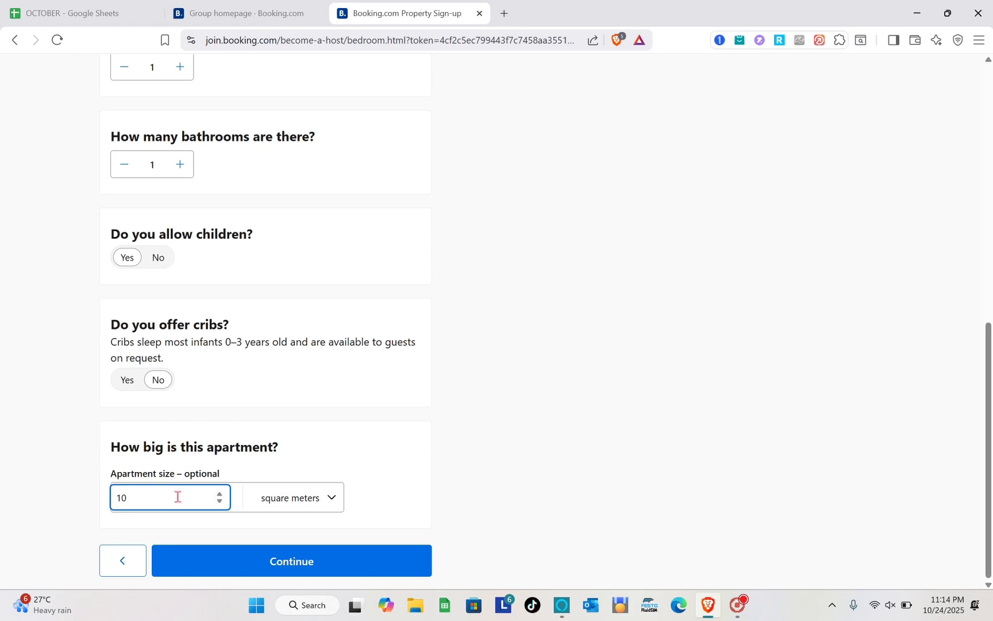
Clear the optional apartment size and continue to the guest amenities.
{"action": "key", "text": "BackSpace"}
{"action": "key", "text": "BackSpace"}
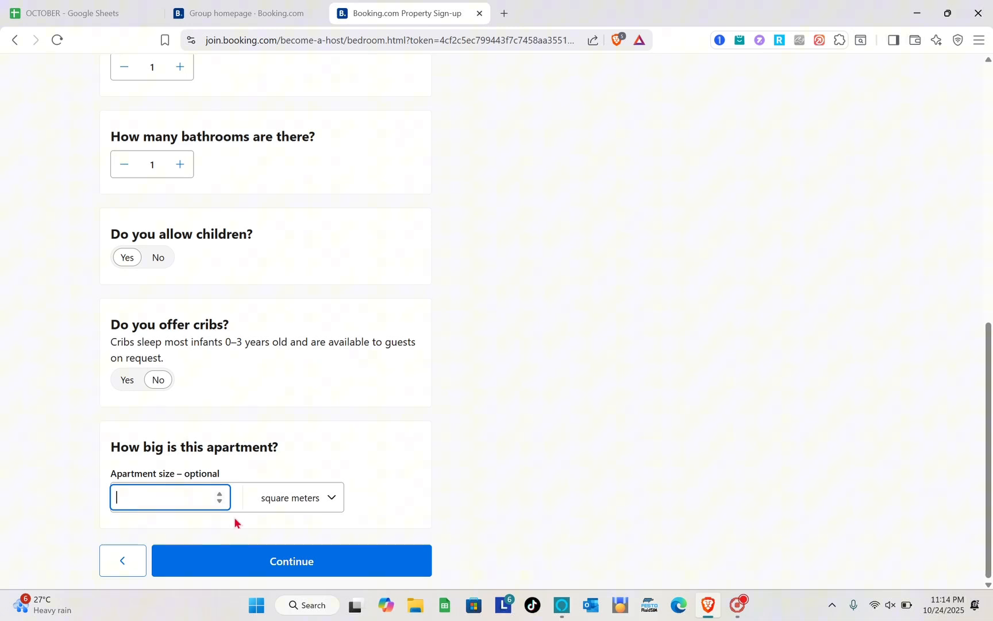
{"action": "left_click", "coordinate": [315, 560]}
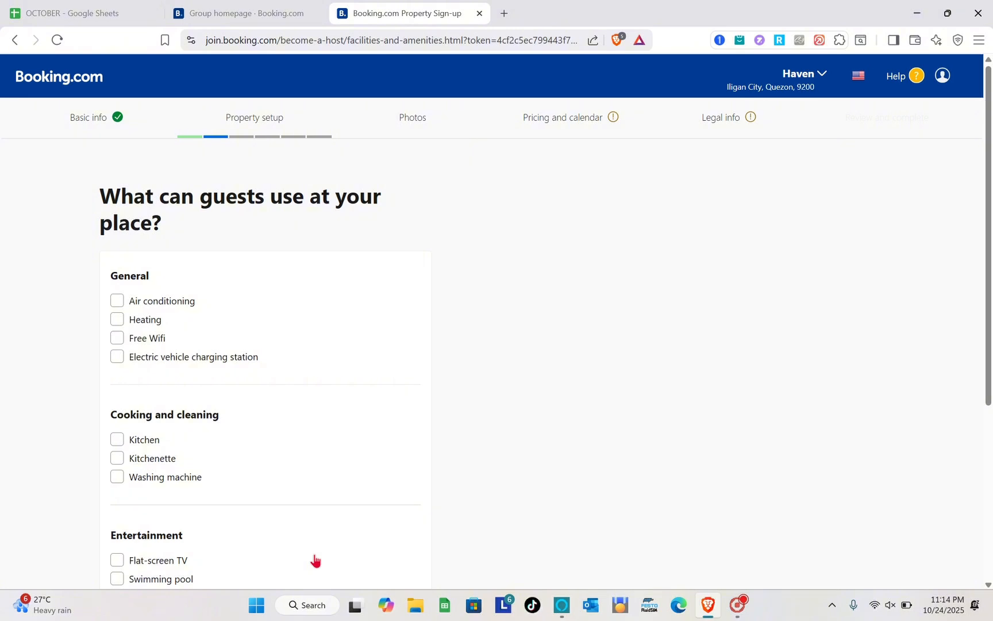
Select Air conditioning, Free Wifi, Electric vehicle charging station and Kitchen as amenities guests can use.
{"action": "left_click", "coordinate": [120, 305]}
{"action": "left_click", "coordinate": [119, 341]}
{"action": "left_click", "coordinate": [118, 358]}
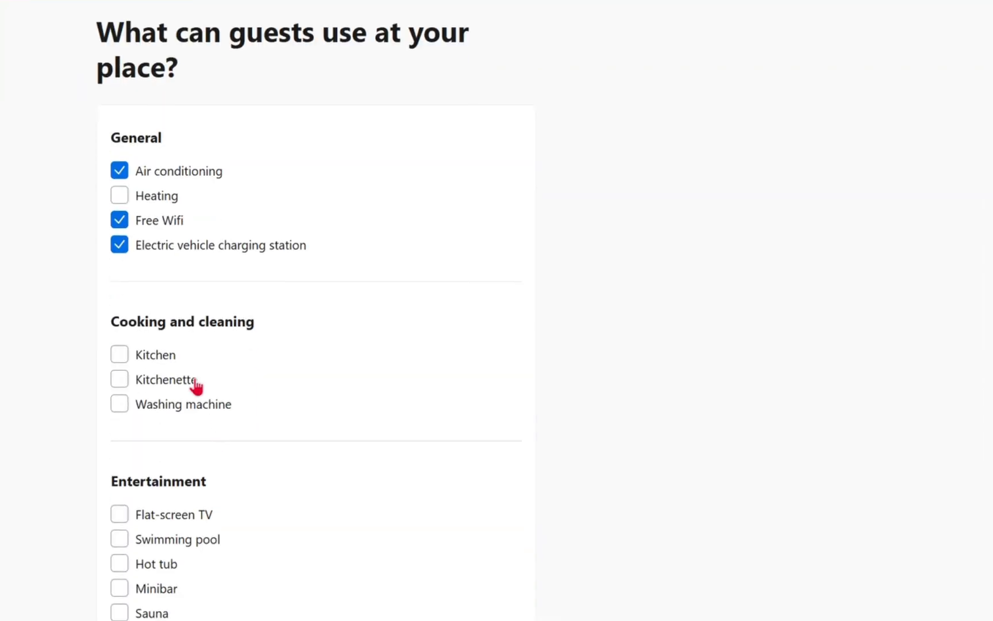
{"action": "left_click", "coordinate": [120, 357]}
Add Flat-screen TV, Minibar and Garden view to the amenities and continue to the property services.
{"action": "left_click", "coordinate": [119, 411]}
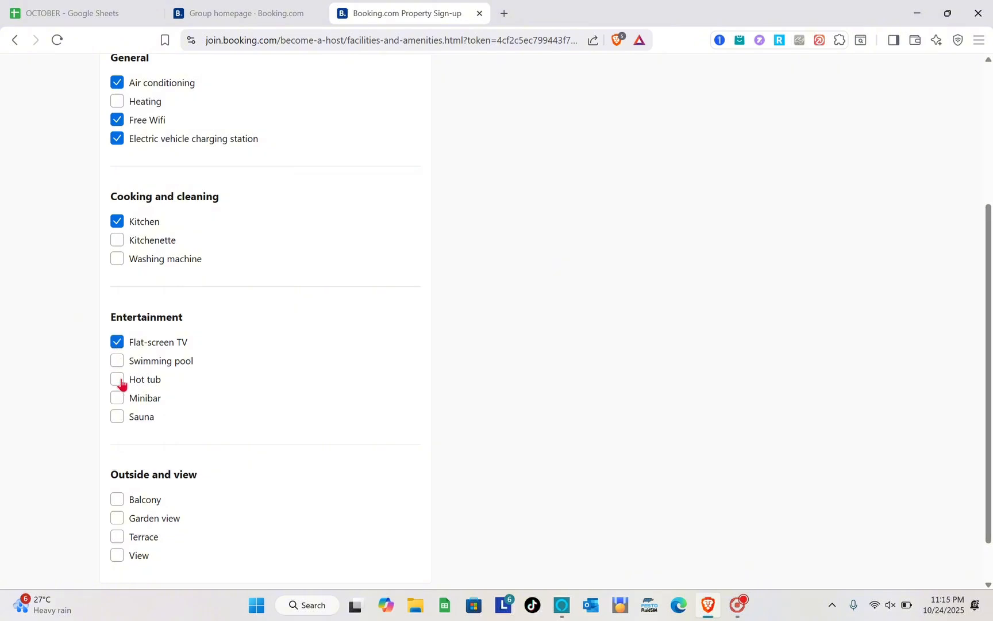
{"action": "left_click", "coordinate": [118, 403]}
{"action": "scroll", "coordinate": [117, 404], "scroll_direction": "down", "scroll_amount": 1}
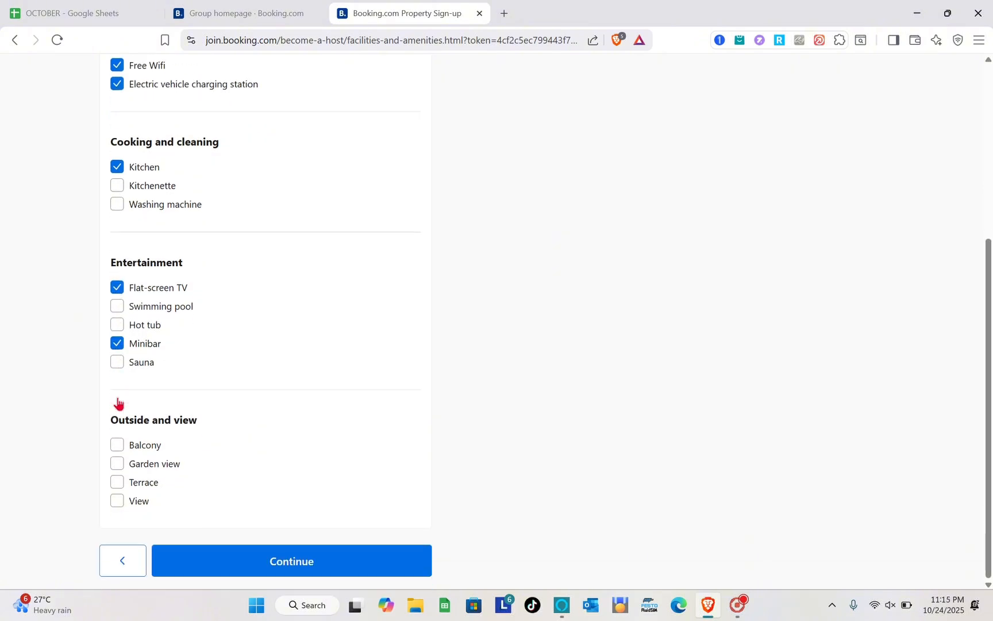
{"action": "left_click", "coordinate": [118, 466]}
{"action": "left_click", "coordinate": [288, 561]}
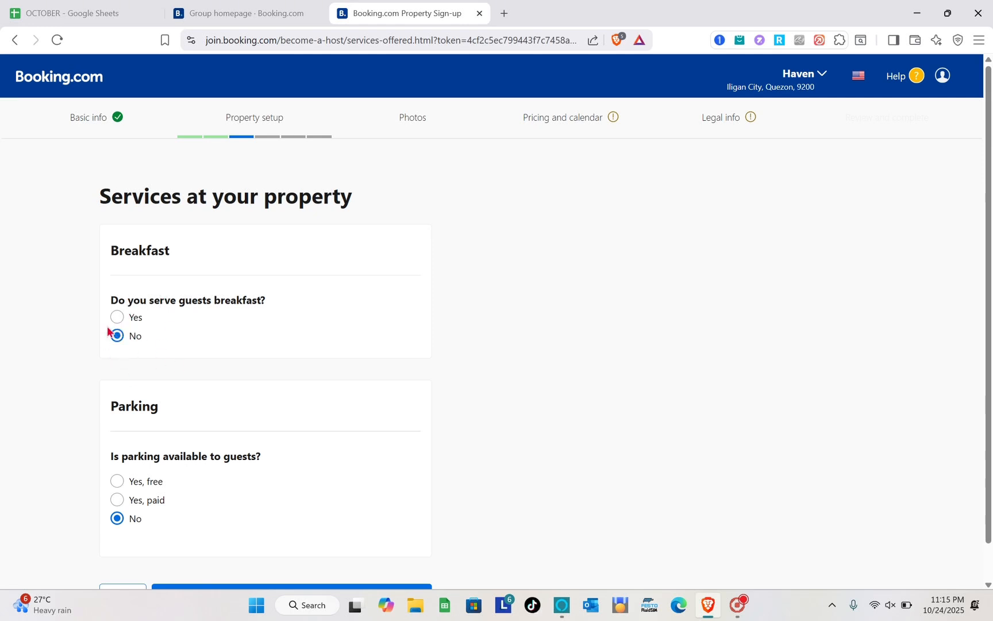
Offer free parking, keeping no reservation needed, on site and private, leave breakfast at No, and continue.
{"action": "scroll", "coordinate": [157, 351], "scroll_direction": "down", "scroll_amount": 1}
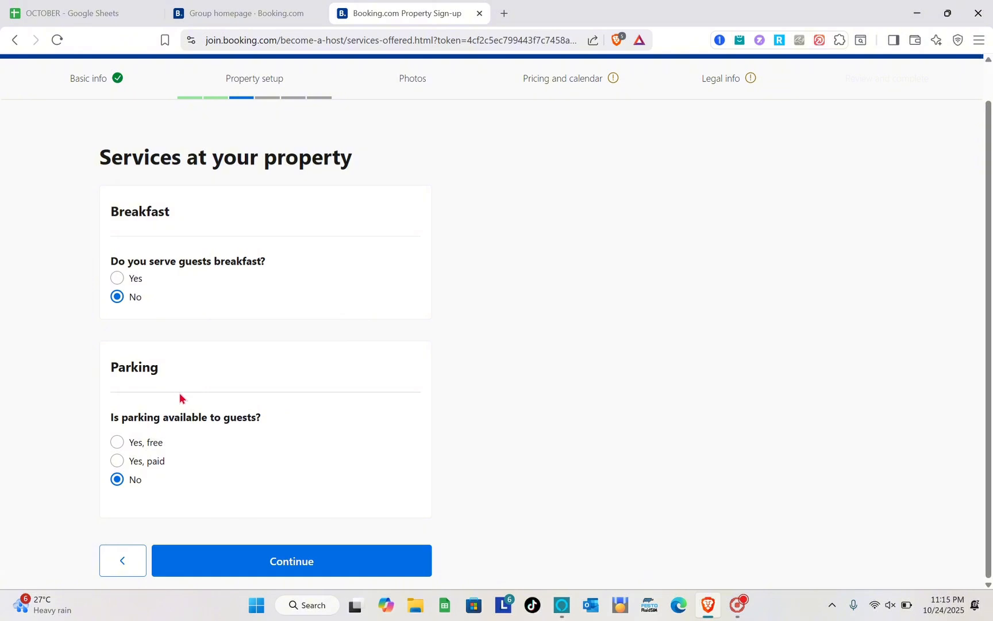
{"action": "left_click", "coordinate": [117, 443]}
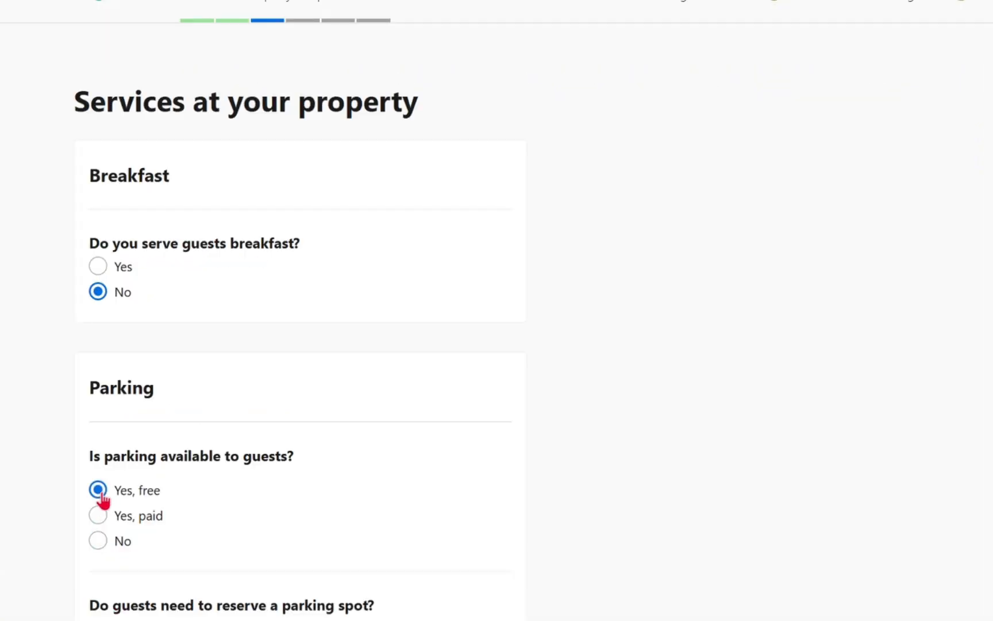
{"action": "scroll", "coordinate": [251, 517], "scroll_direction": "down", "scroll_amount": 5}
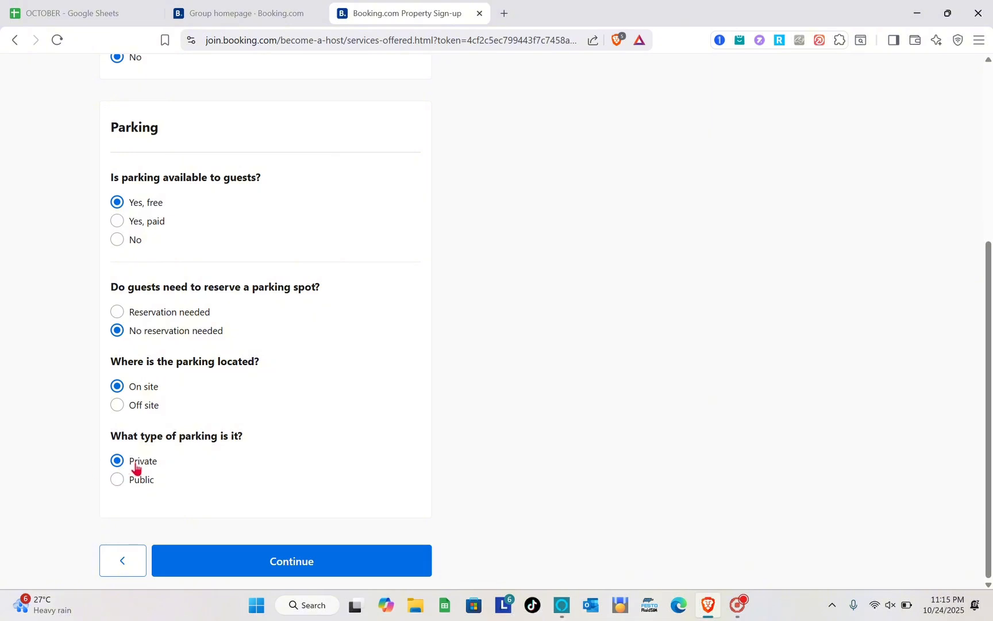
{"action": "left_click", "coordinate": [277, 571]}
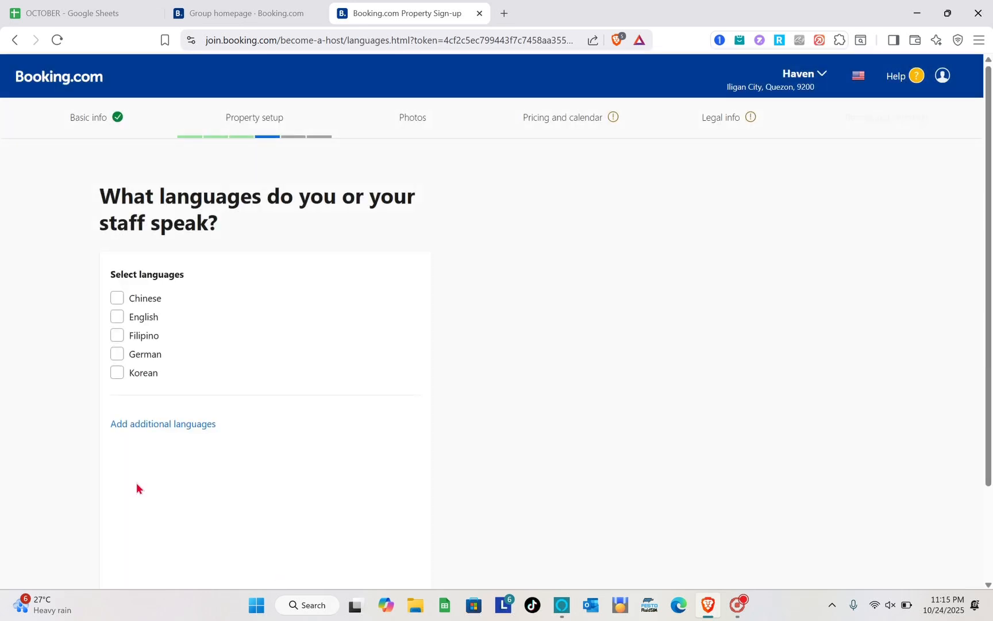
Select English and Filipino as the languages spoken by the staff and continue to the house rules.
{"action": "left_click", "coordinate": [117, 320]}
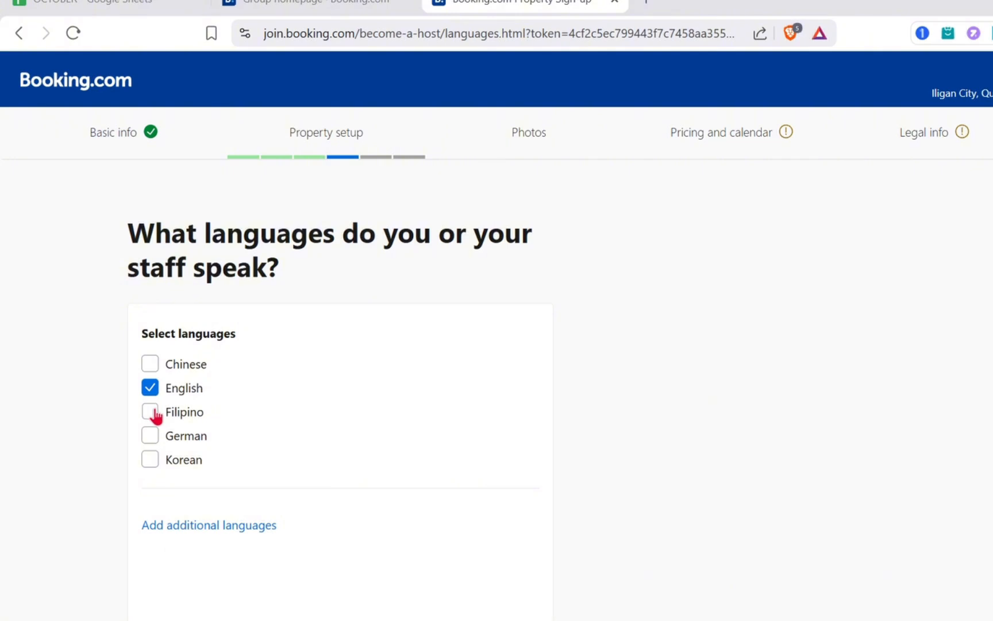
{"action": "left_click", "coordinate": [150, 412]}
{"action": "scroll", "coordinate": [152, 412], "scroll_direction": "down", "scroll_amount": 3}
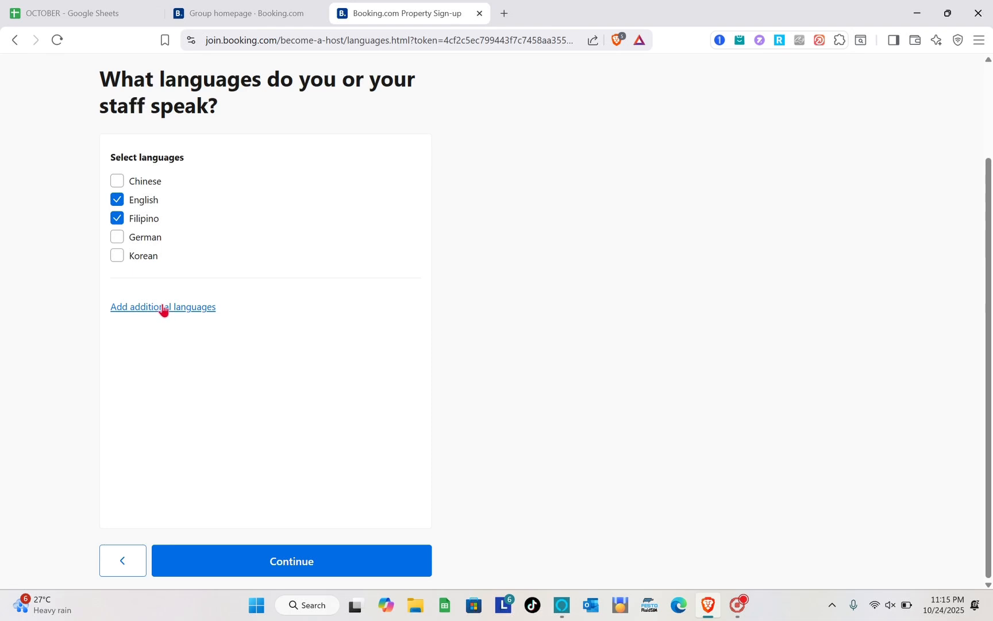
{"action": "left_click", "coordinate": [289, 558]}
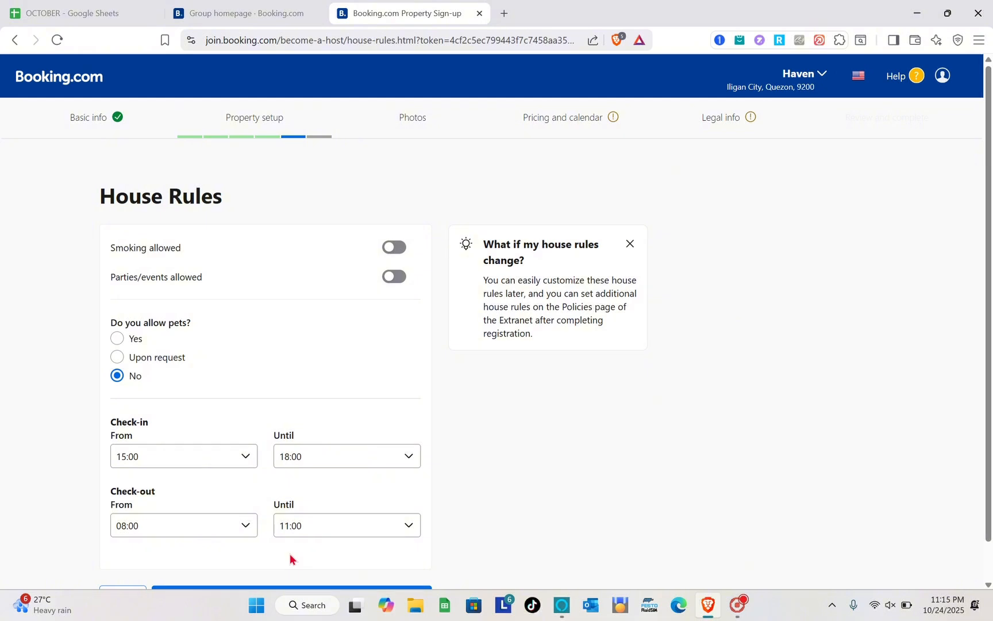
Allow smoking and pets in the house rules, and specify that fees may apply for pets.
{"action": "left_click", "coordinate": [399, 249]}
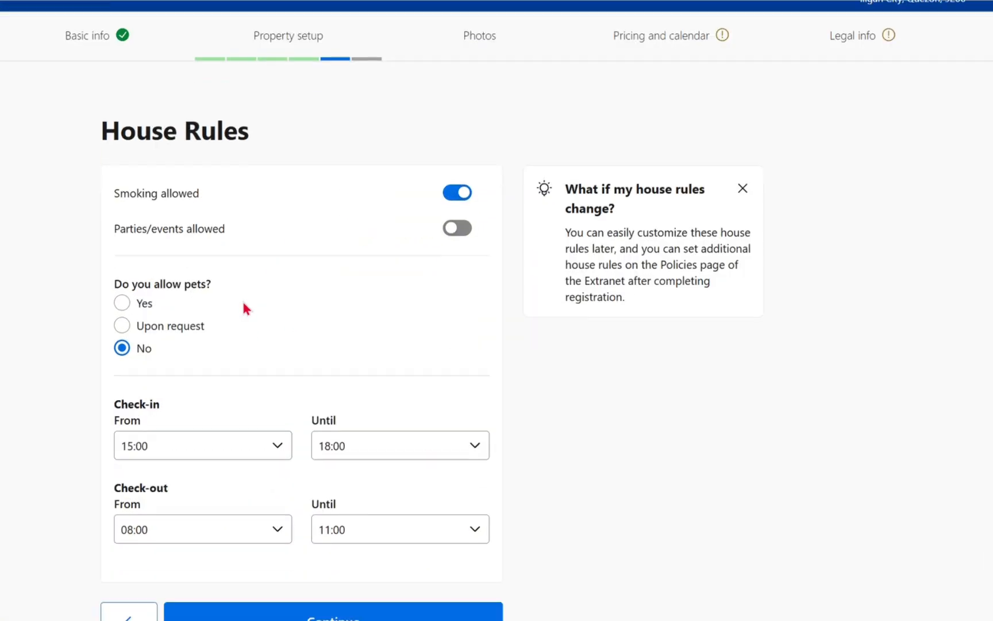
{"action": "left_click", "coordinate": [122, 298]}
{"action": "scroll", "coordinate": [188, 404], "scroll_direction": "down", "scroll_amount": 1}
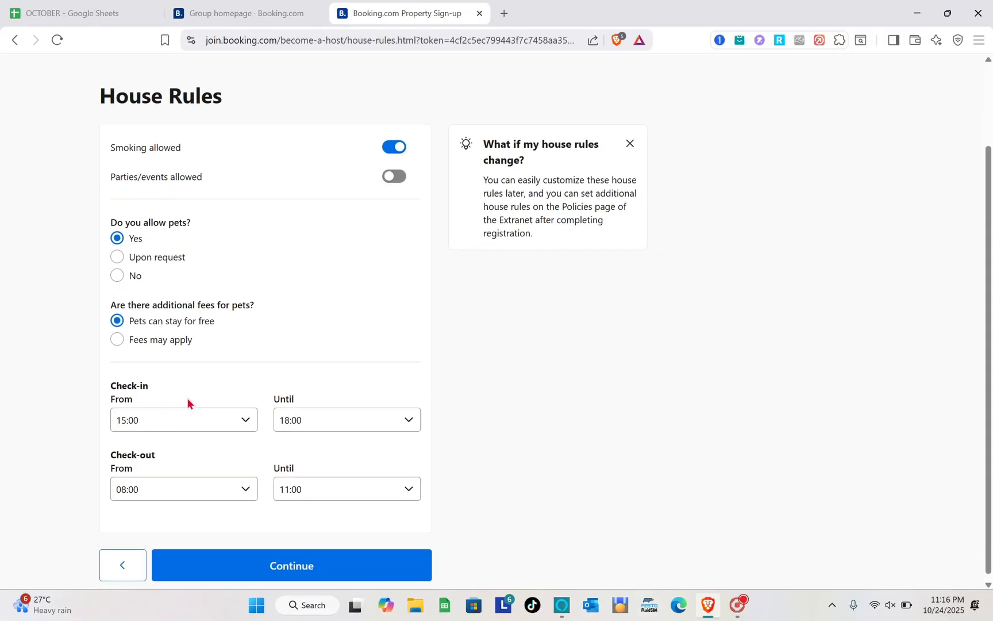
{"action": "left_click", "coordinate": [138, 343]}
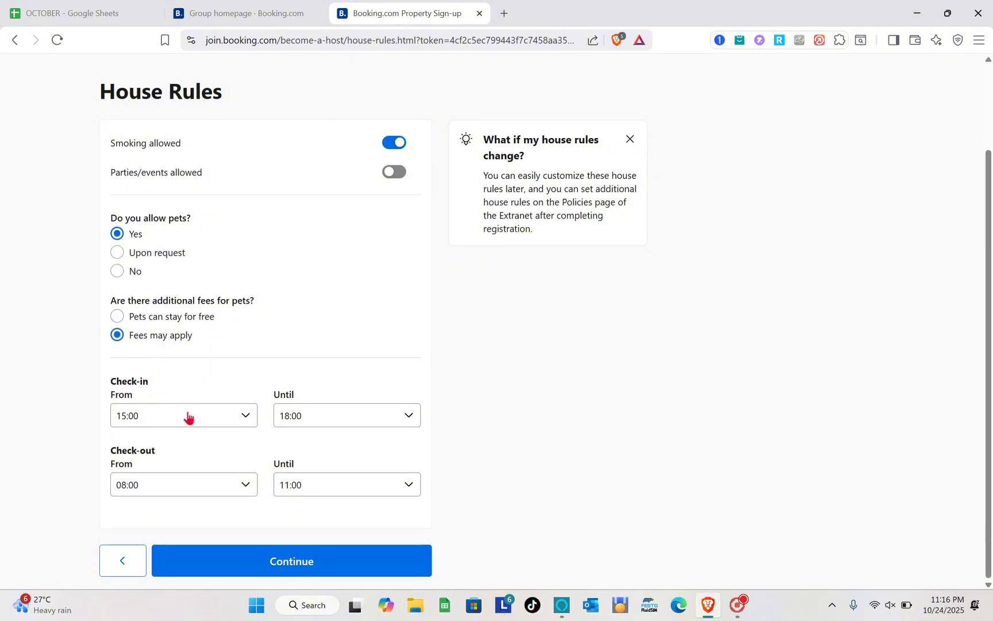
Set the check-in window from 13:00 until 17:00.
{"action": "left_click", "coordinate": [244, 418]}
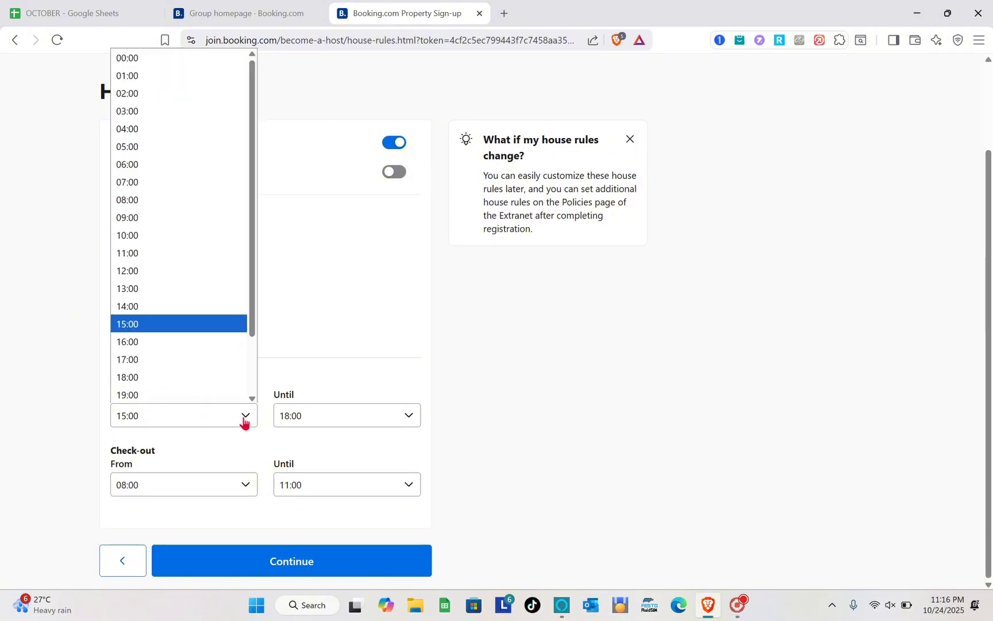
{"action": "scroll", "coordinate": [185, 293], "scroll_direction": "down", "scroll_amount": 1}
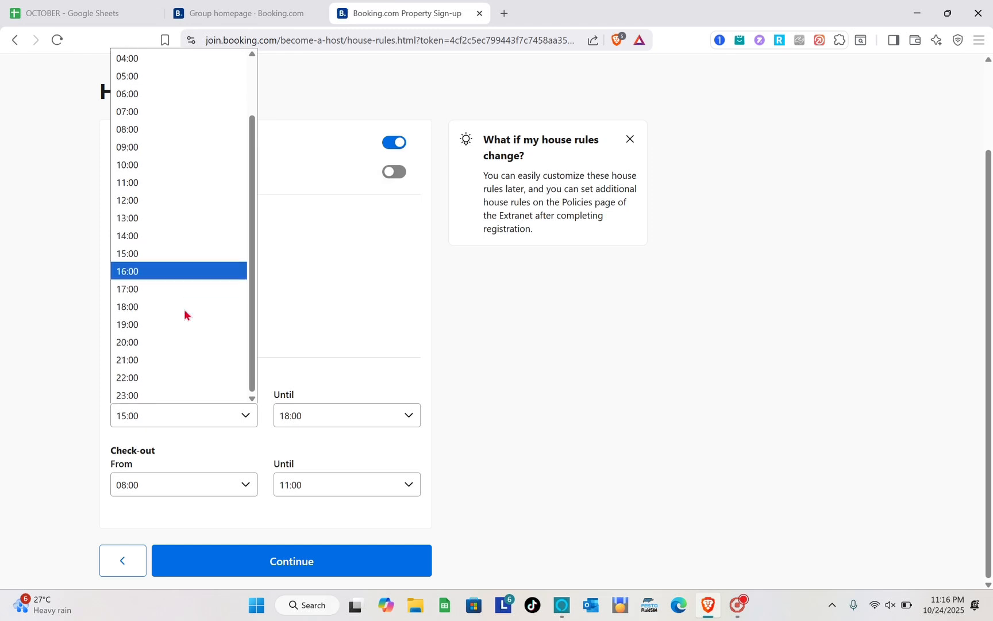
{"action": "scroll", "coordinate": [224, 247], "scroll_direction": "up", "scroll_amount": 1}
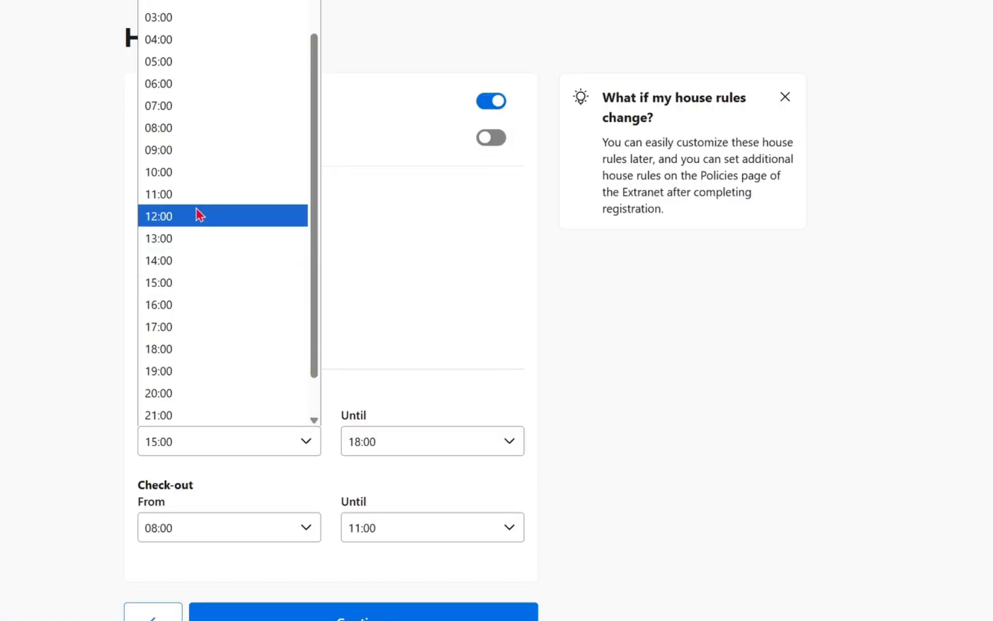
{"action": "left_click", "coordinate": [183, 240]}
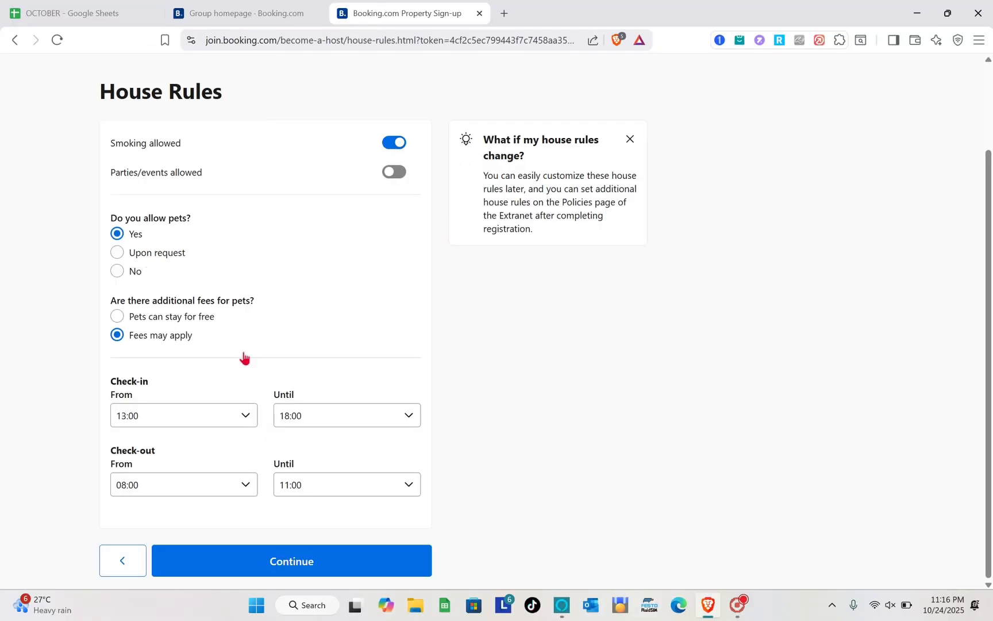
{"action": "left_click", "coordinate": [417, 447]}
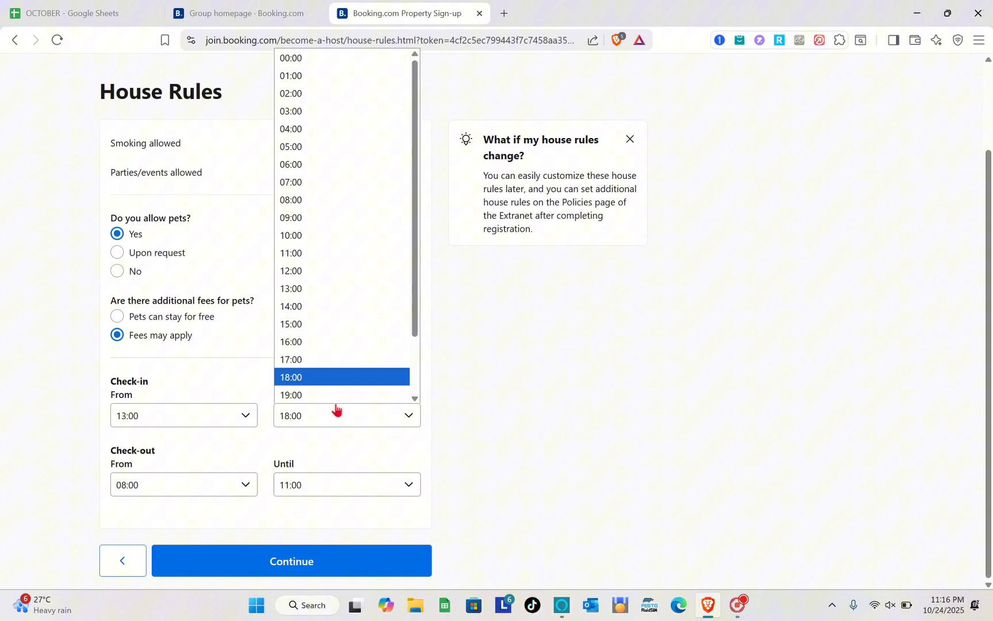
{"action": "left_click", "coordinate": [324, 271]}
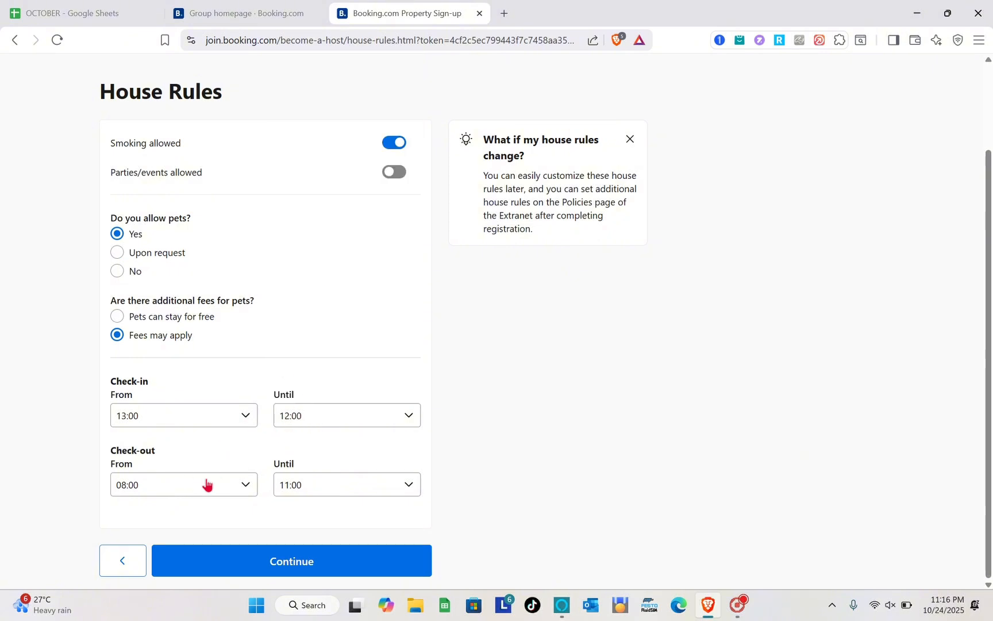
{"action": "left_click", "coordinate": [325, 417]}
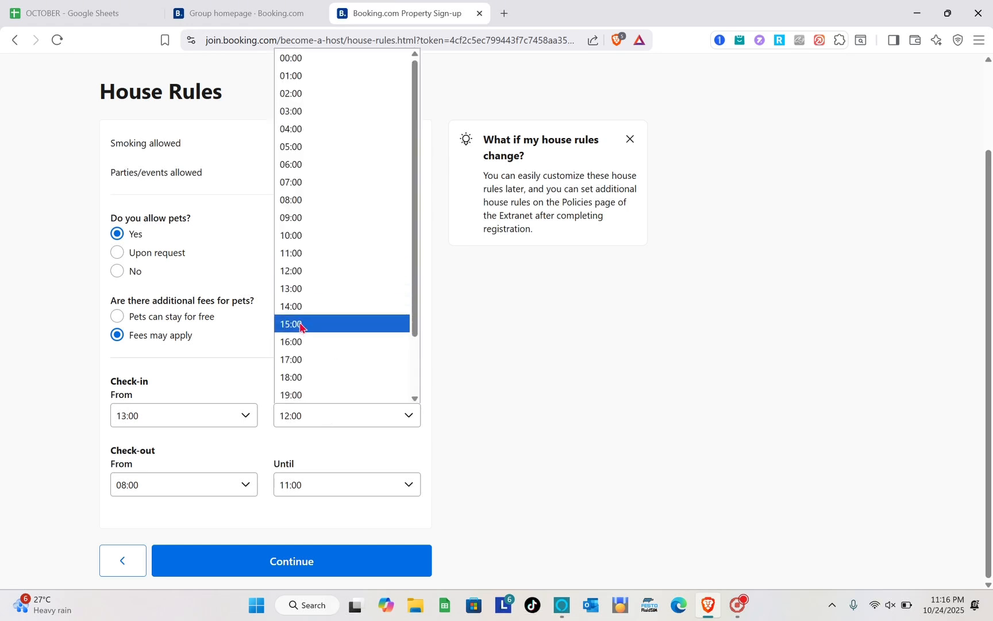
{"action": "left_click", "coordinate": [301, 361]}
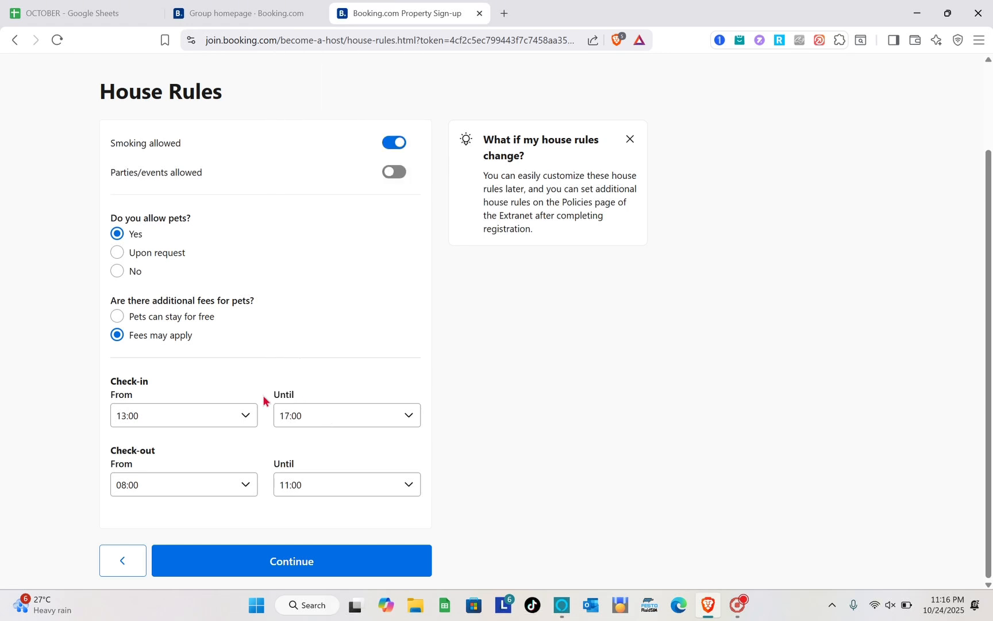
Set check-out from 12:00 until 12:00 and continue to the host profile.
{"action": "left_click", "coordinate": [232, 492]}
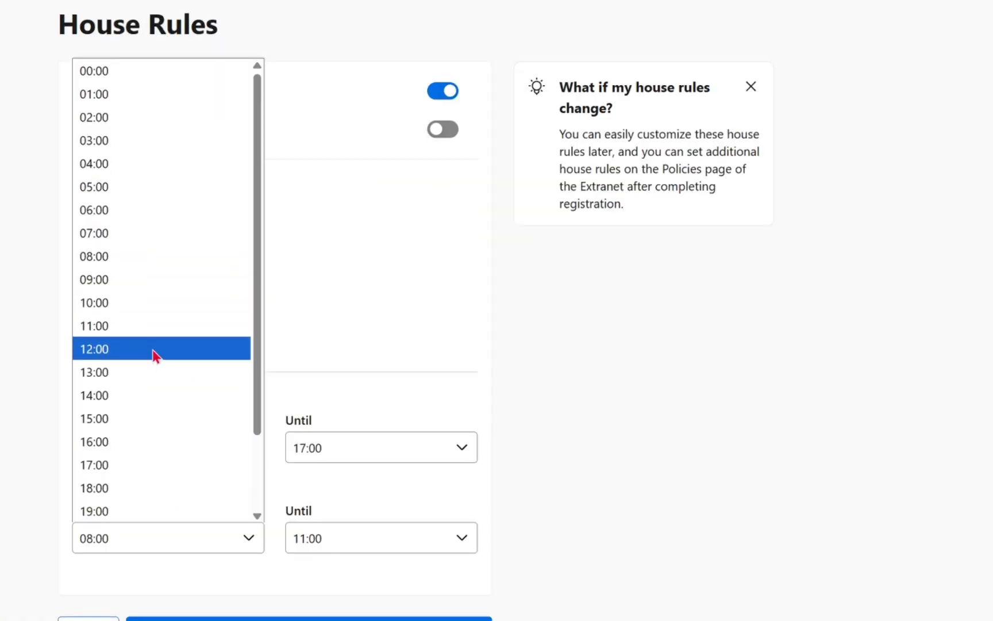
{"action": "left_click", "coordinate": [154, 356]}
{"action": "left_click", "coordinate": [390, 540]}
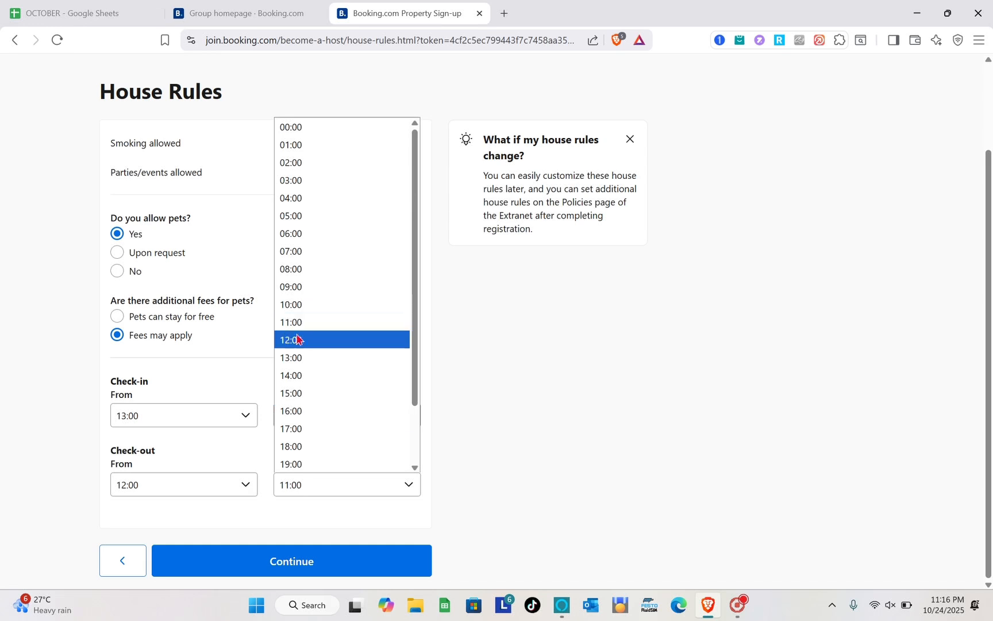
{"action": "left_click", "coordinate": [301, 341]}
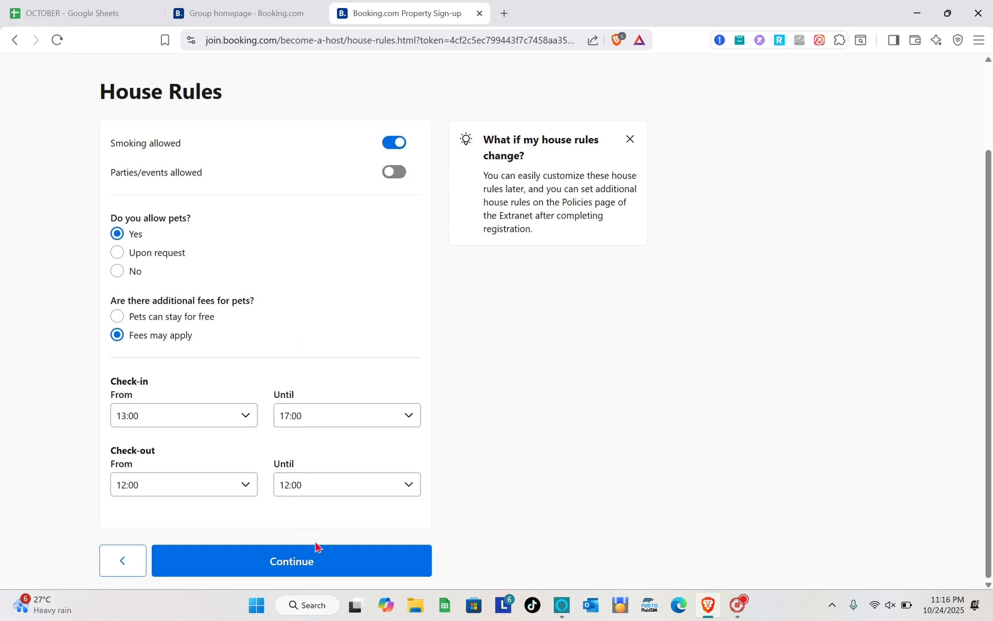
{"action": "left_click", "coordinate": [309, 560]}
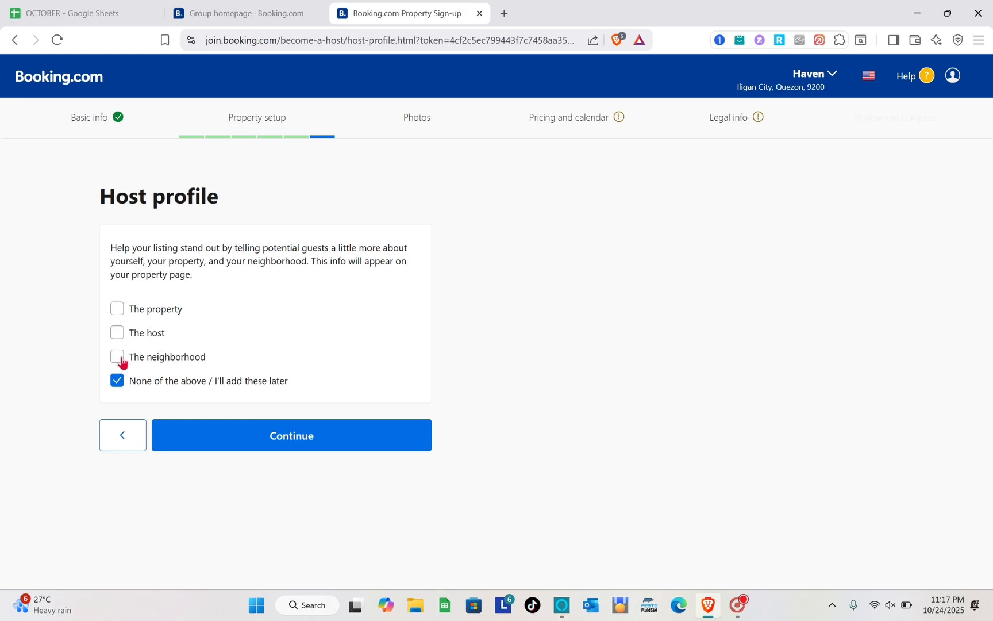
Continue past the host profile with "None of the above / I'll add these later", and accept the uploaded property photos.
{"action": "left_click", "coordinate": [293, 449]}
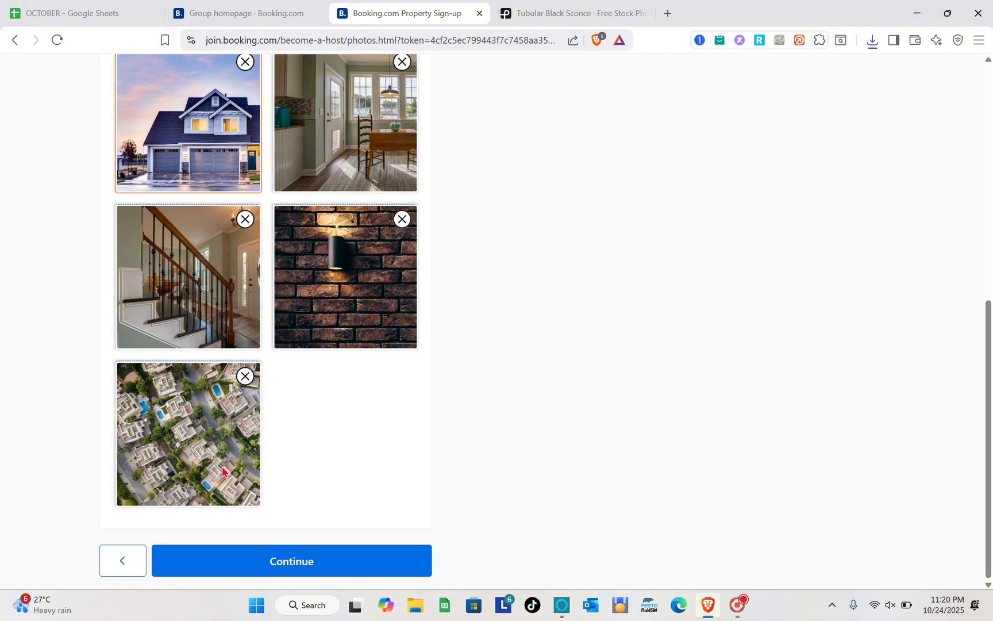
{"action": "scroll", "coordinate": [359, 225], "scroll_direction": "up", "scroll_amount": 8}
{"action": "scroll", "coordinate": [359, 225], "scroll_direction": "down", "scroll_amount": 8}
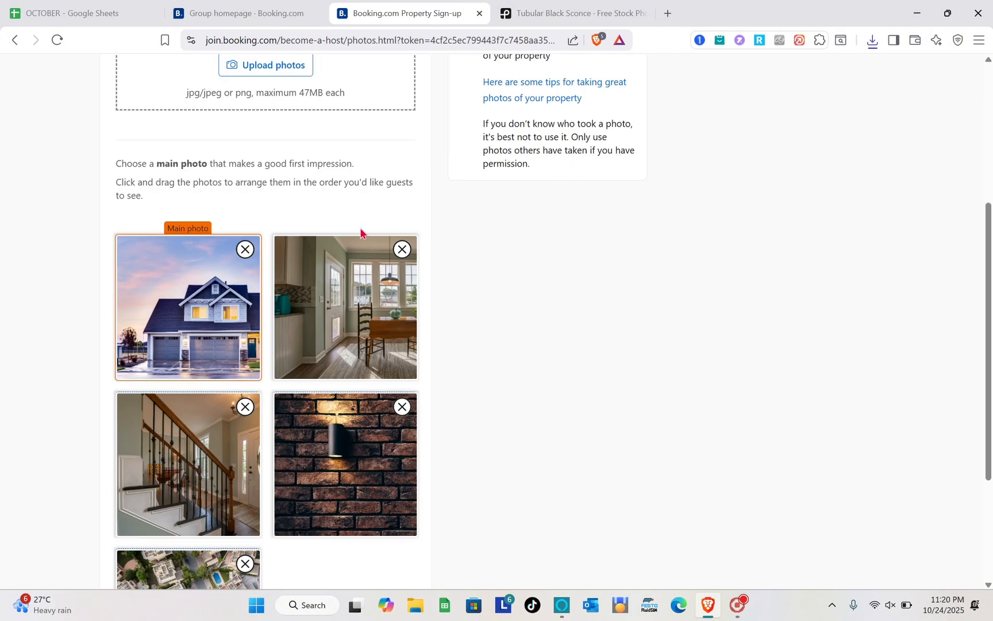
{"action": "left_click", "coordinate": [315, 558]}
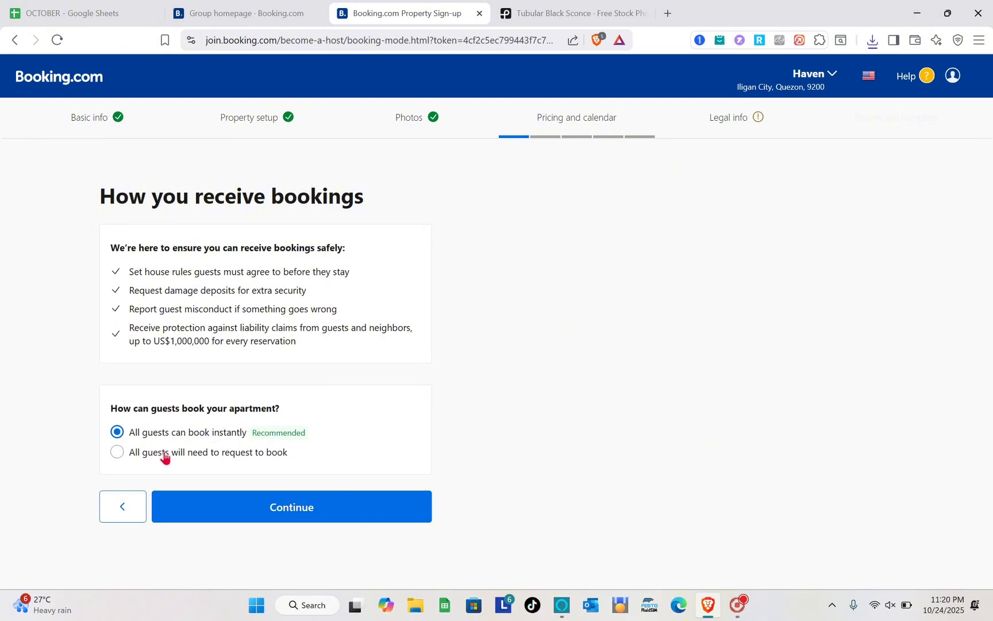
Keep instant booking for all guests and online payment through Payments by Booking.com, continuing to the nightly price.
{"action": "left_click", "coordinate": [279, 505]}
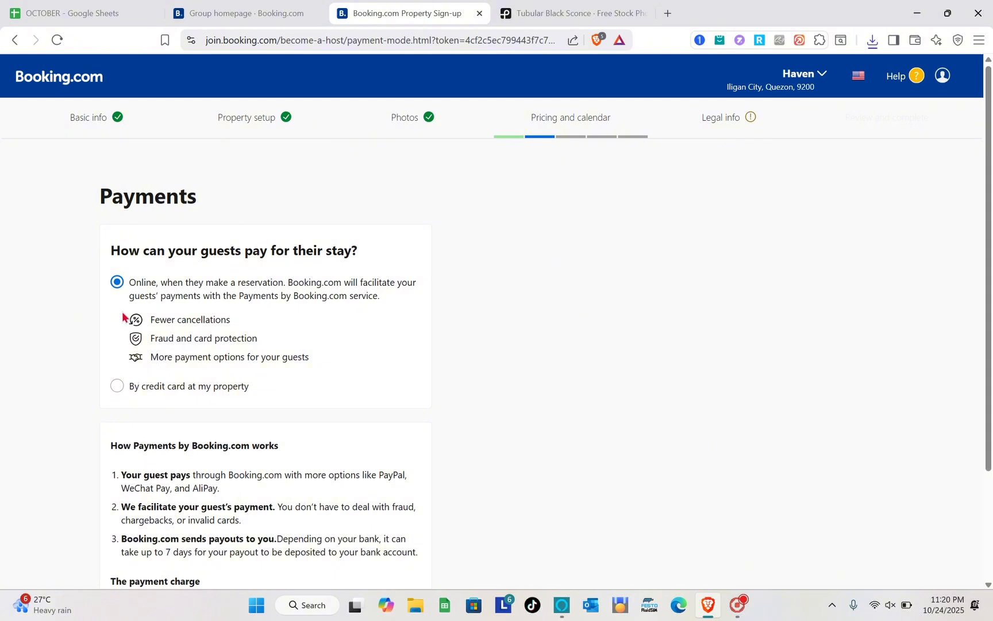
{"action": "scroll", "coordinate": [179, 312], "scroll_direction": "down", "scroll_amount": 3}
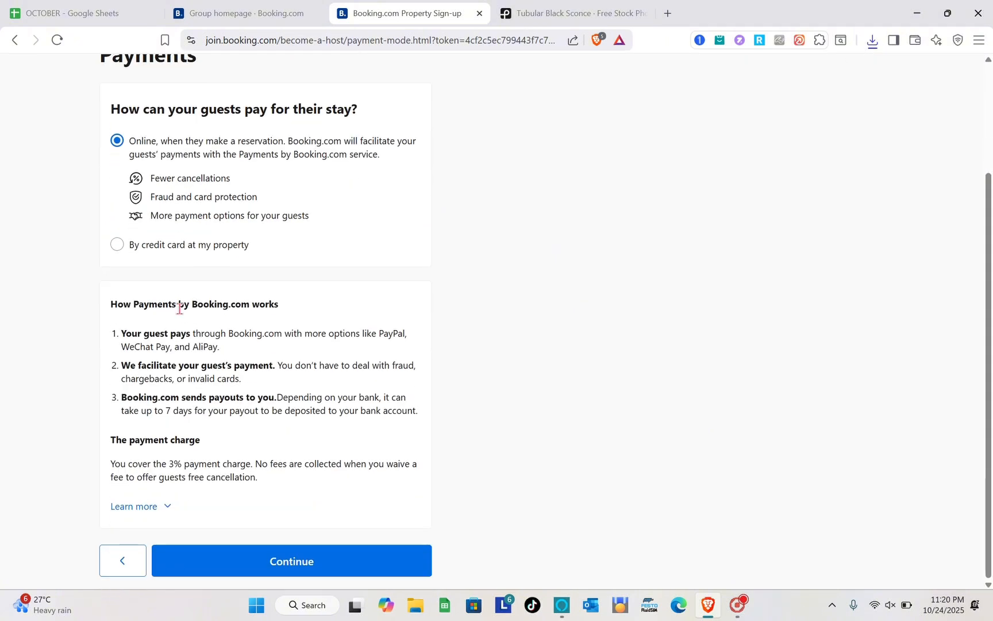
{"action": "left_click", "coordinate": [309, 567]}
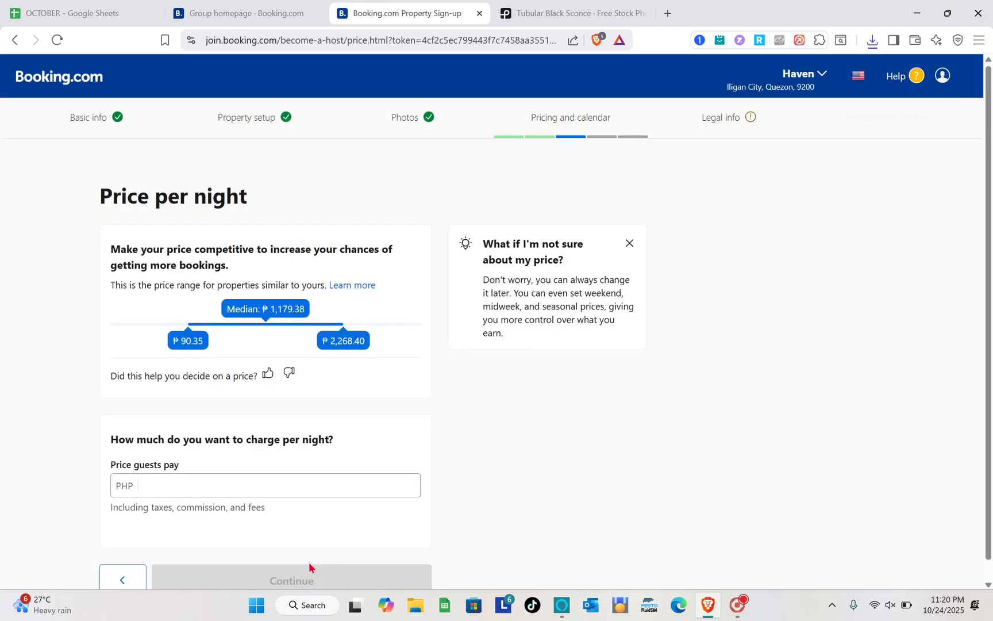
{"action": "scroll", "coordinate": [186, 428], "scroll_direction": "down", "scroll_amount": 1}
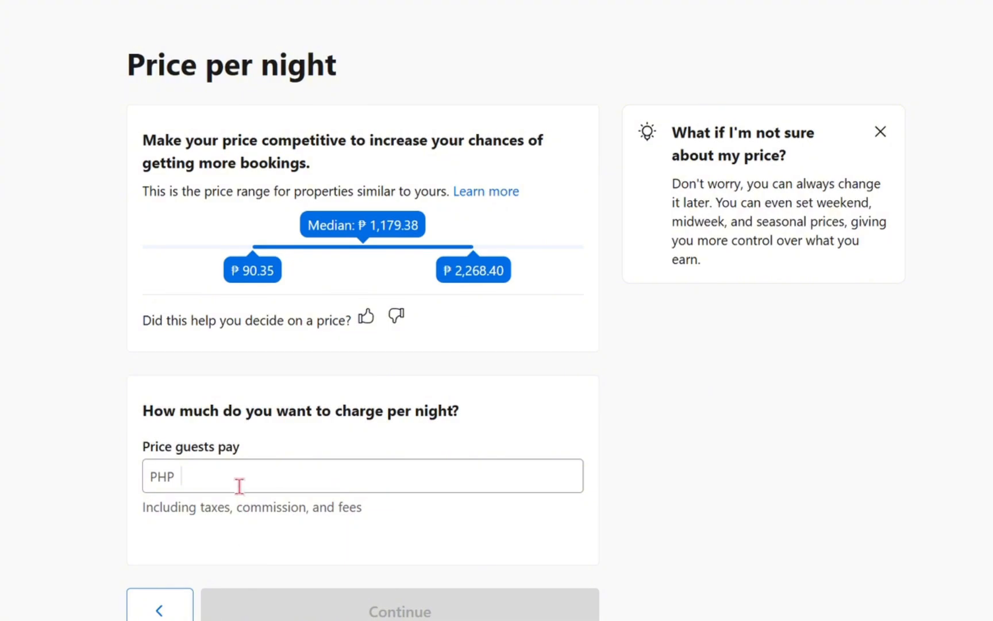
Set the nightly price guests pay to PHP 2000, keep the 20% new-listing discount, and continue to the rate plans.
{"action": "left_click", "coordinate": [239, 485]}
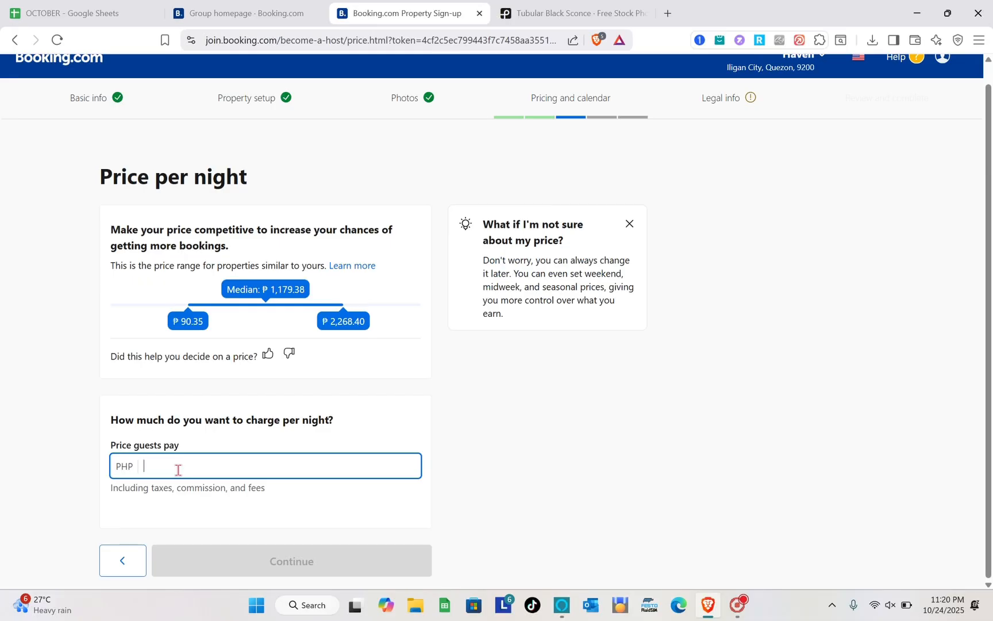
{"action": "type", "text": "2000"}
{"action": "scroll", "coordinate": [177, 470], "scroll_direction": "down", "scroll_amount": 5}
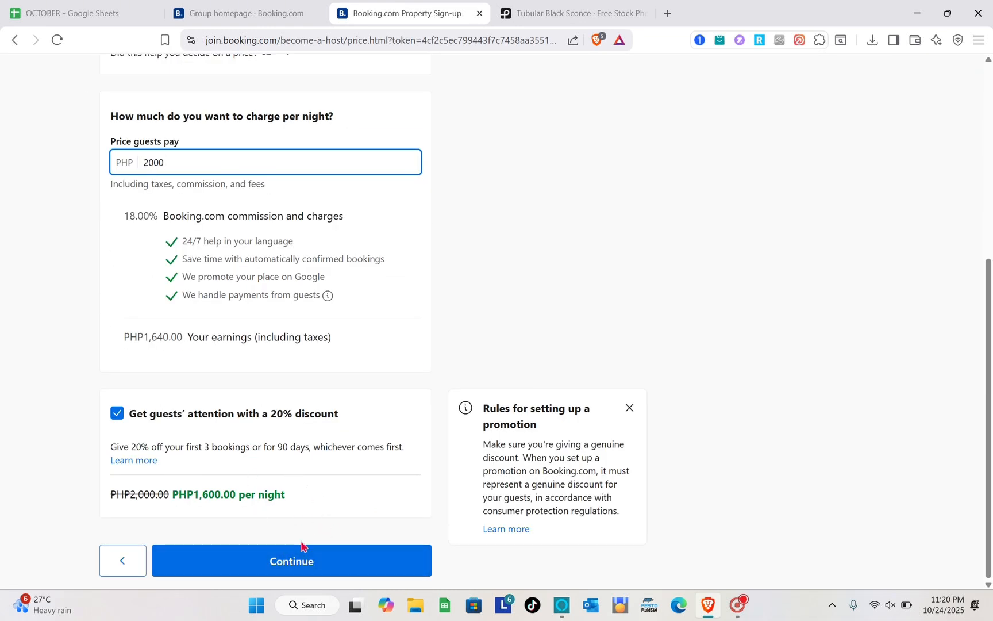
{"action": "left_click", "coordinate": [309, 561]}
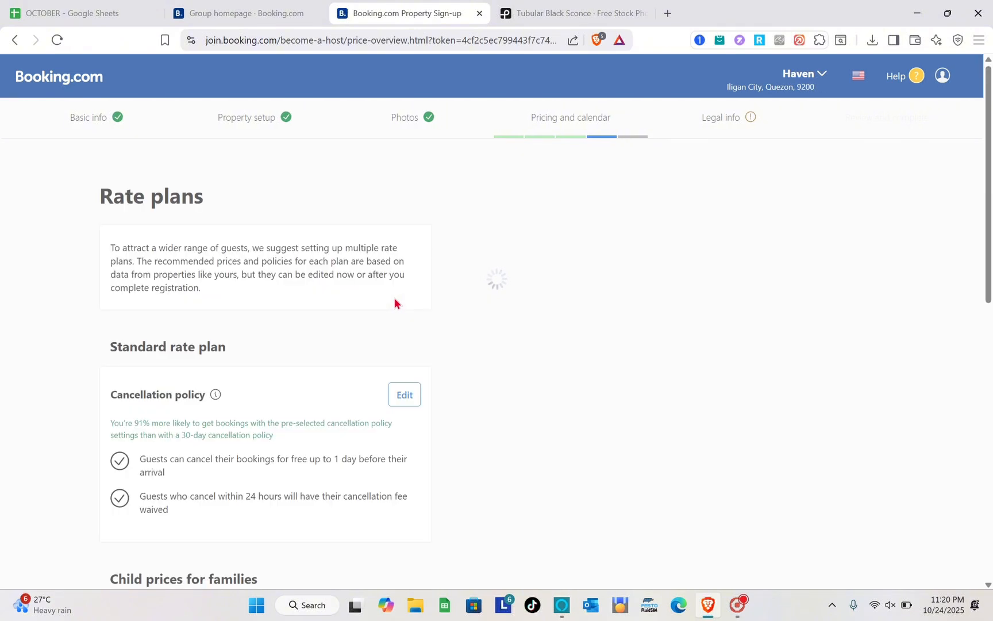
Review the standard, child, non-refundable and weekly rate plans, and accept their preset prices and policies to continue to availability.
{"action": "scroll", "coordinate": [255, 292], "scroll_direction": "down", "scroll_amount": 4}
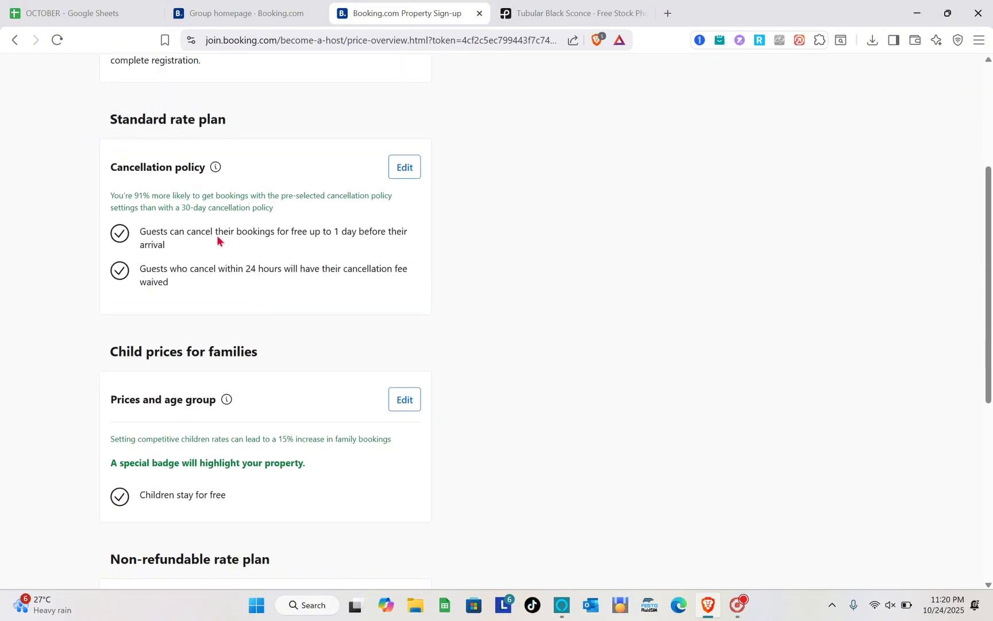
{"action": "scroll", "coordinate": [256, 217], "scroll_direction": "down", "scroll_amount": 2}
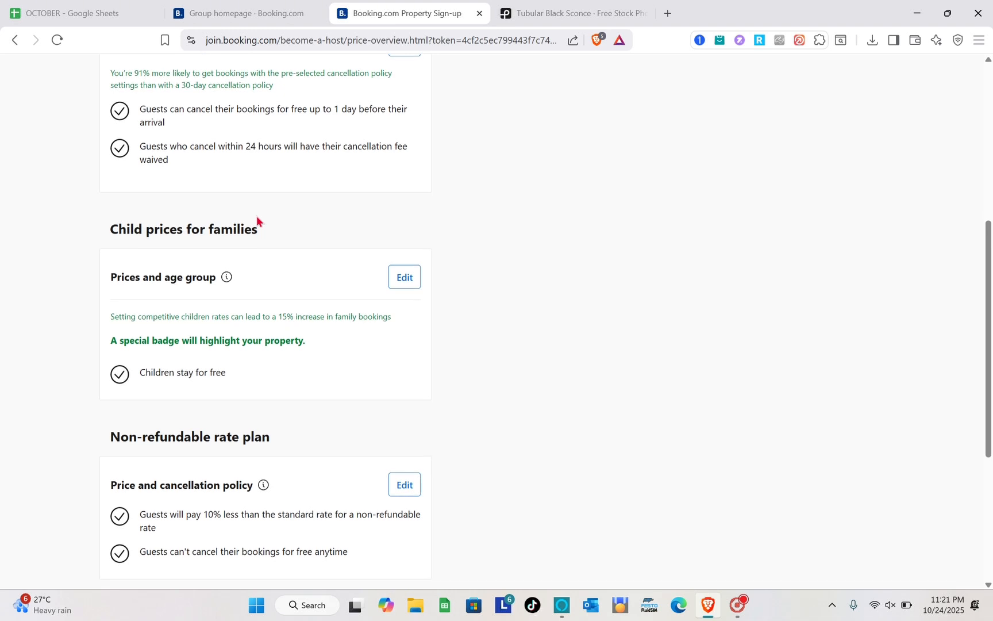
{"action": "scroll", "coordinate": [257, 221], "scroll_direction": "down", "scroll_amount": 4}
{"action": "scroll", "coordinate": [205, 228], "scroll_direction": "down", "scroll_amount": 1}
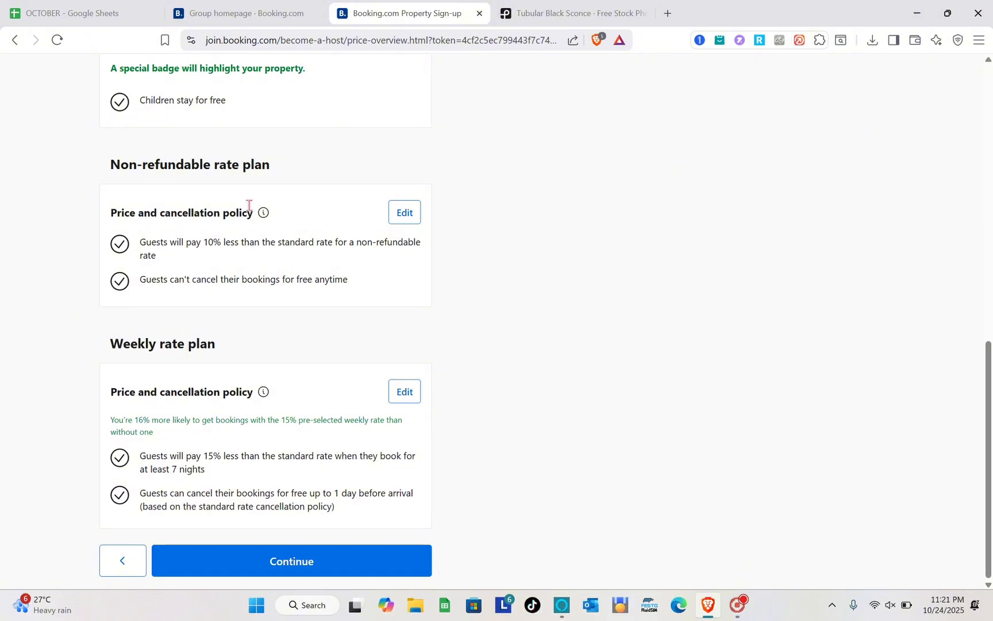
{"action": "scroll", "coordinate": [262, 204], "scroll_direction": "up", "scroll_amount": 10}
{"action": "scroll", "coordinate": [263, 206], "scroll_direction": "down", "scroll_amount": 10}
{"action": "scroll", "coordinate": [277, 397], "scroll_direction": "up", "scroll_amount": 10}
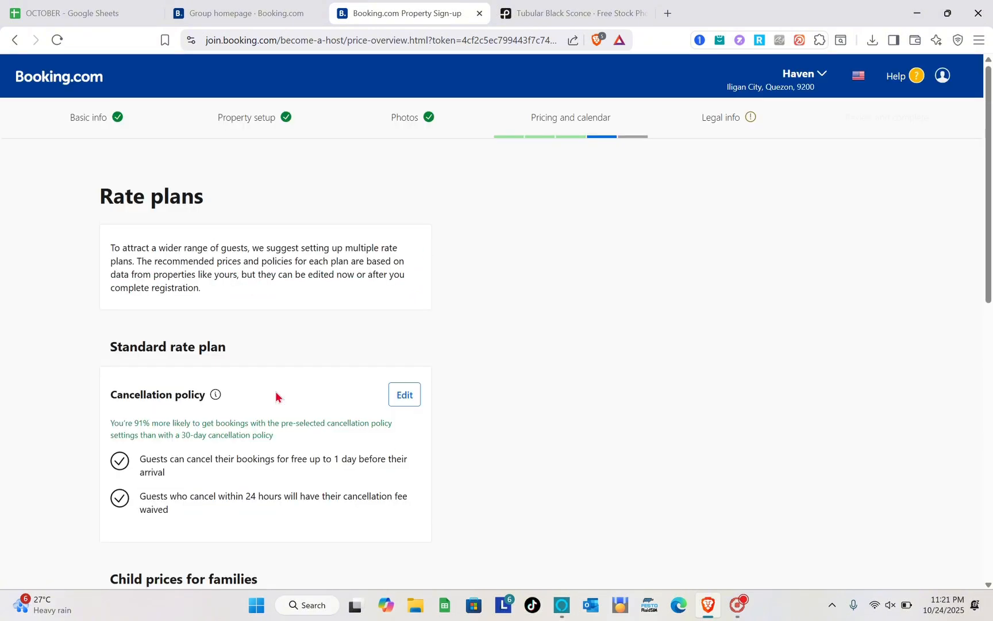
{"action": "scroll", "coordinate": [276, 396], "scroll_direction": "down", "scroll_amount": 10}
{"action": "left_click", "coordinate": [314, 571]}
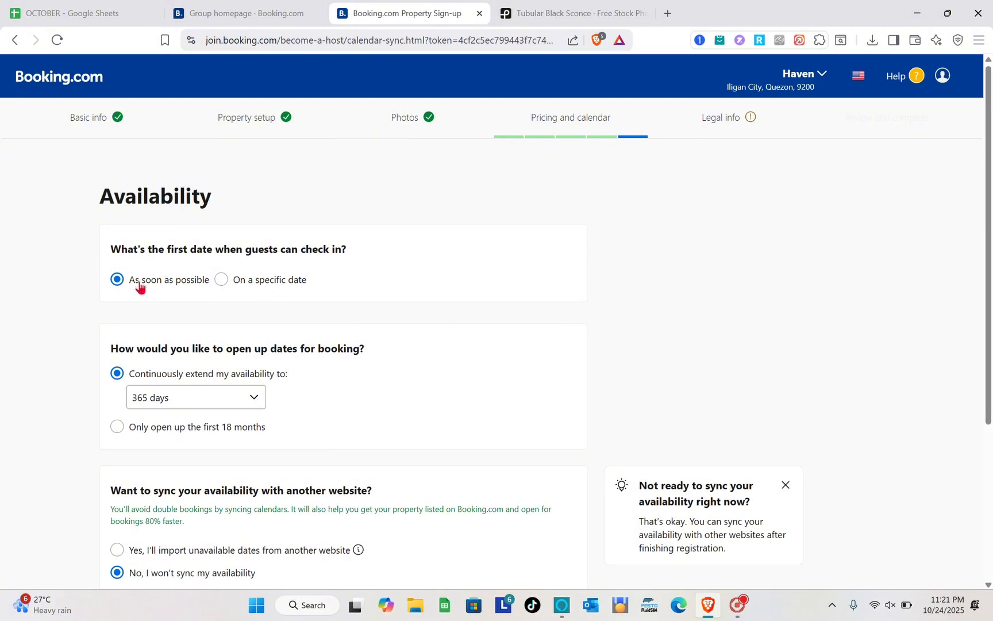
Keep the preset check-in date, 365-day availability and no calendar sync, decline stays over 30 nights, and continue to legal info.
{"action": "scroll", "coordinate": [175, 348], "scroll_direction": "down", "scroll_amount": 2}
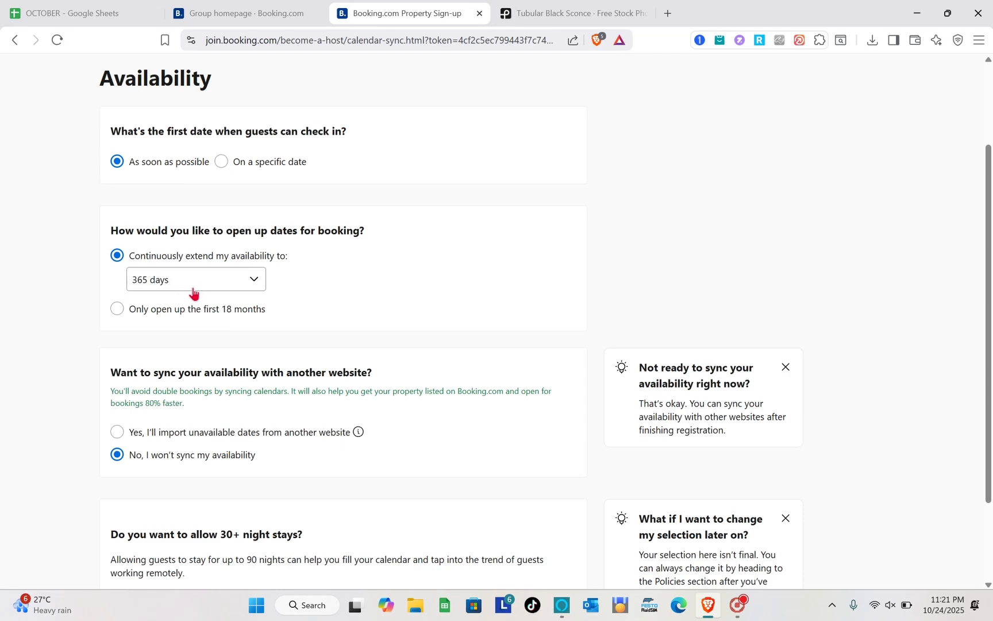
{"action": "scroll", "coordinate": [192, 294], "scroll_direction": "down", "scroll_amount": 2}
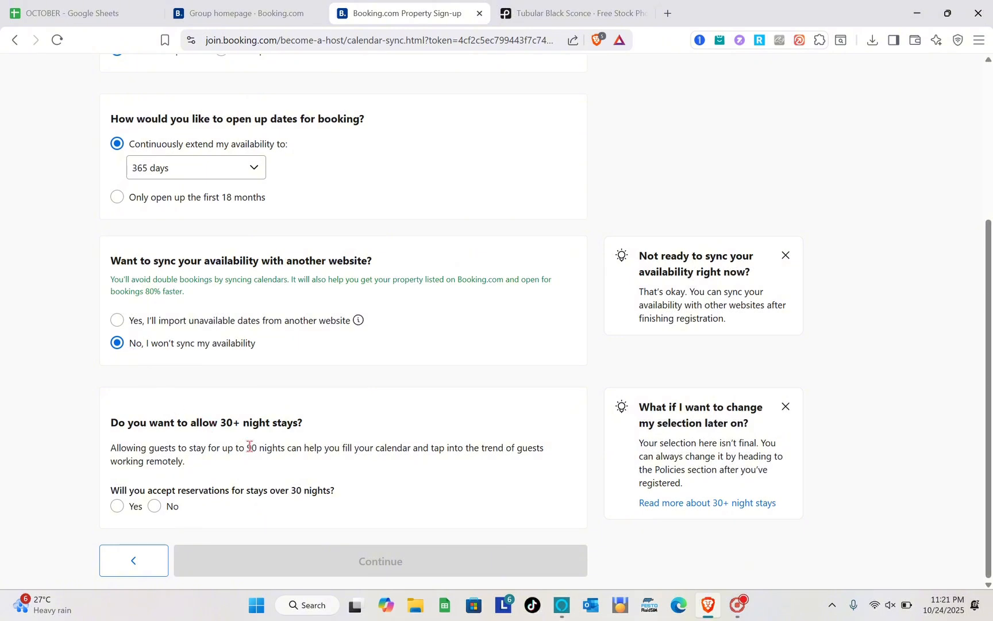
{"action": "left_click", "coordinate": [154, 506]}
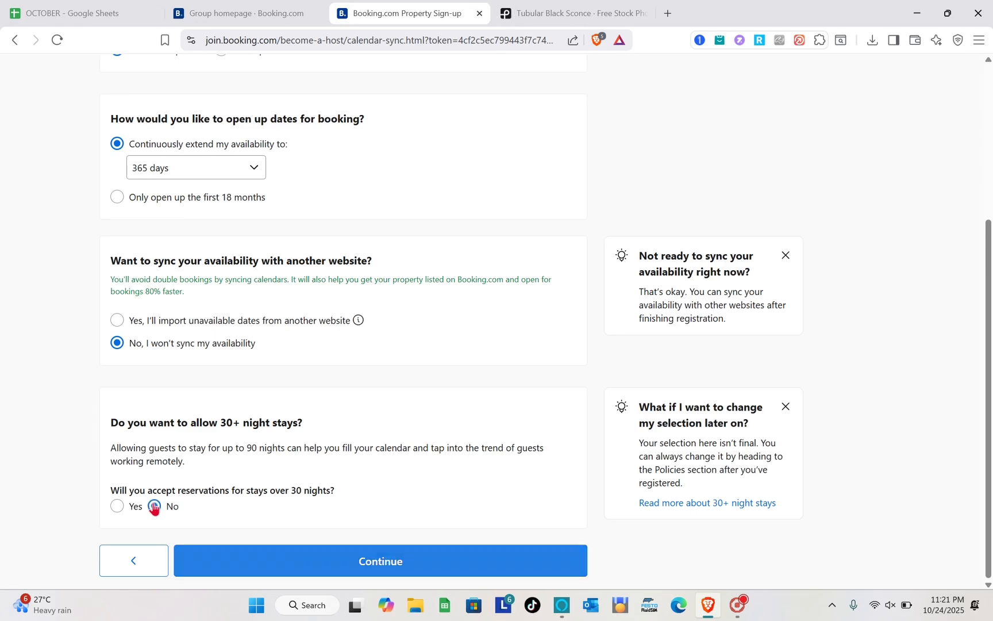
{"action": "left_click", "coordinate": [438, 569]}
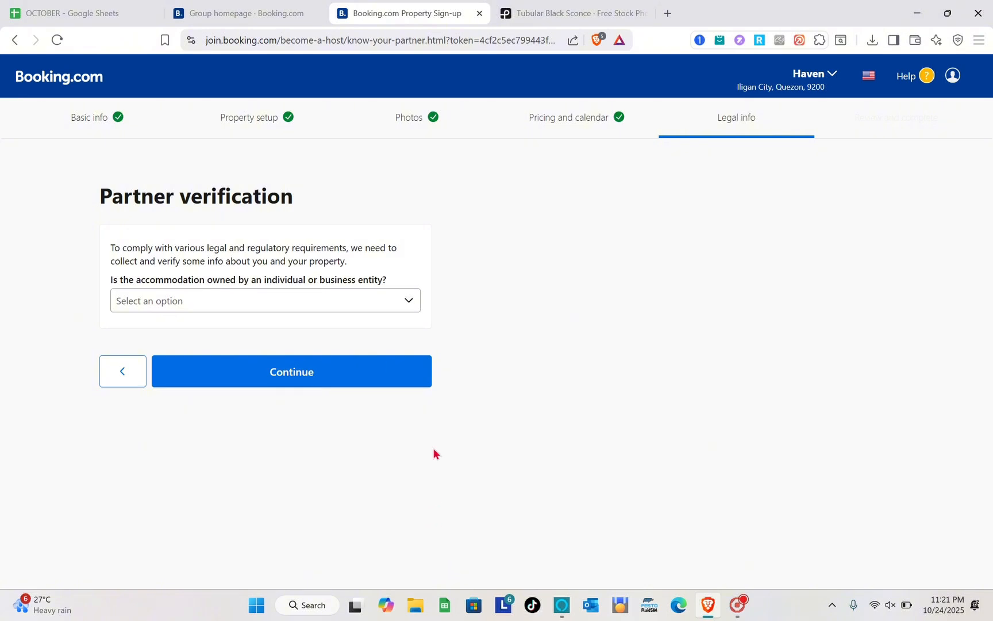
Set the accommodation's ownership to "I'm an individual running a business" and look over the required owner details.
{"action": "left_click", "coordinate": [379, 297]}
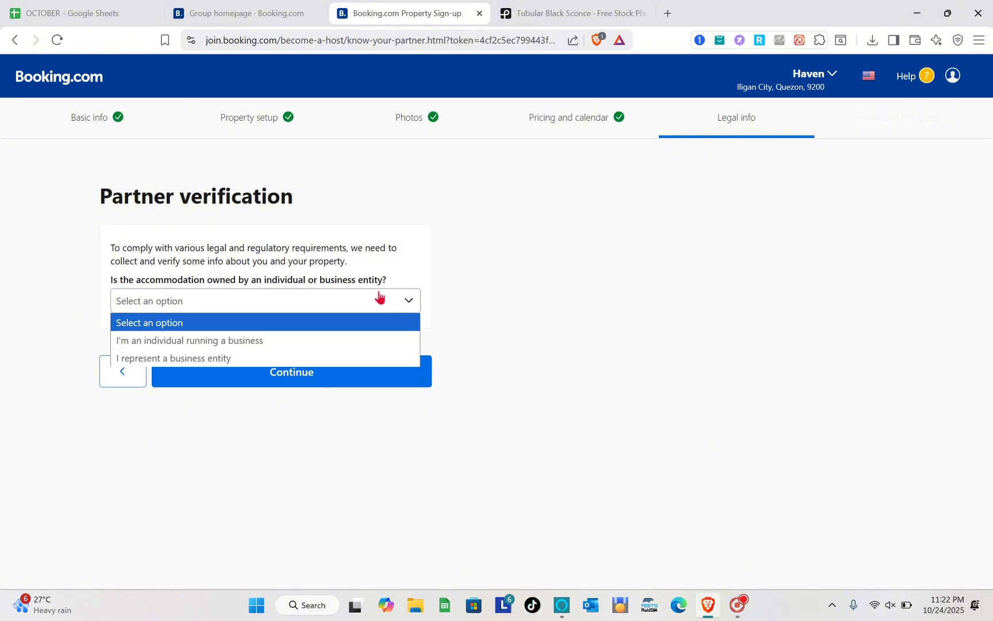
{"action": "left_click", "coordinate": [214, 349]}
{"action": "scroll", "coordinate": [270, 386], "scroll_direction": "down", "scroll_amount": 2}
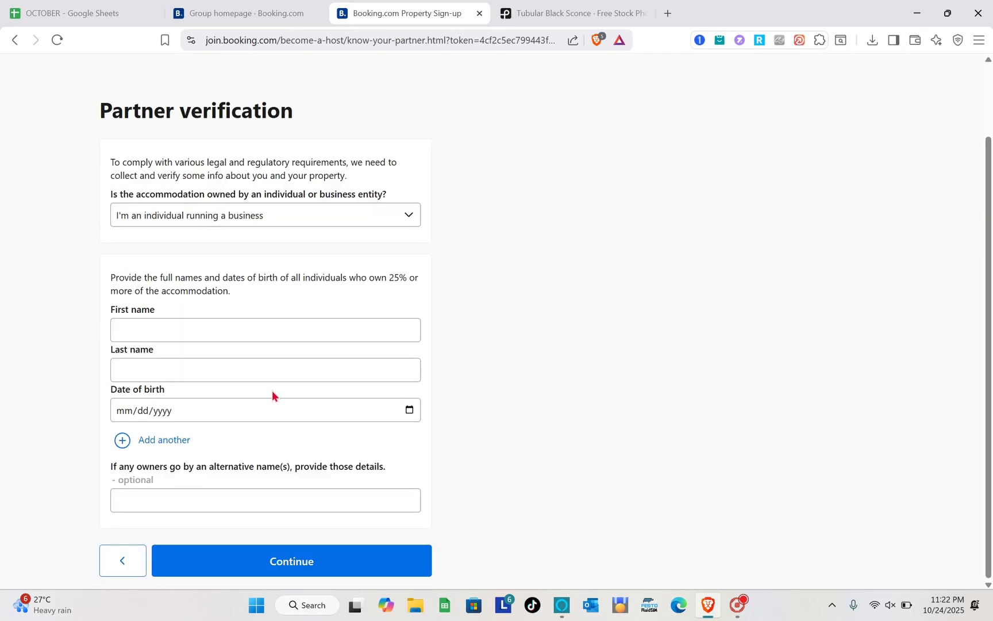
{"action": "scroll", "coordinate": [272, 390], "scroll_direction": "up", "scroll_amount": 2}
{"action": "scroll", "coordinate": [271, 390], "scroll_direction": "down", "scroll_amount": 2}
{"action": "scroll", "coordinate": [272, 391], "scroll_direction": "up", "scroll_amount": 2}
{"action": "scroll", "coordinate": [272, 391], "scroll_direction": "down", "scroll_amount": 2}
{"action": "scroll", "coordinate": [276, 493], "scroll_direction": "up", "scroll_amount": 2}
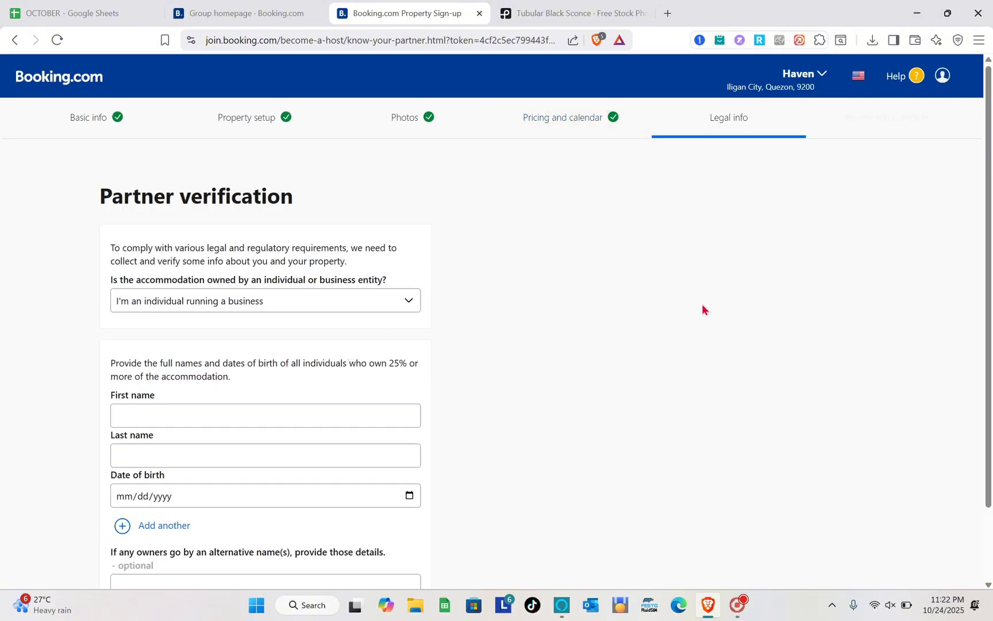